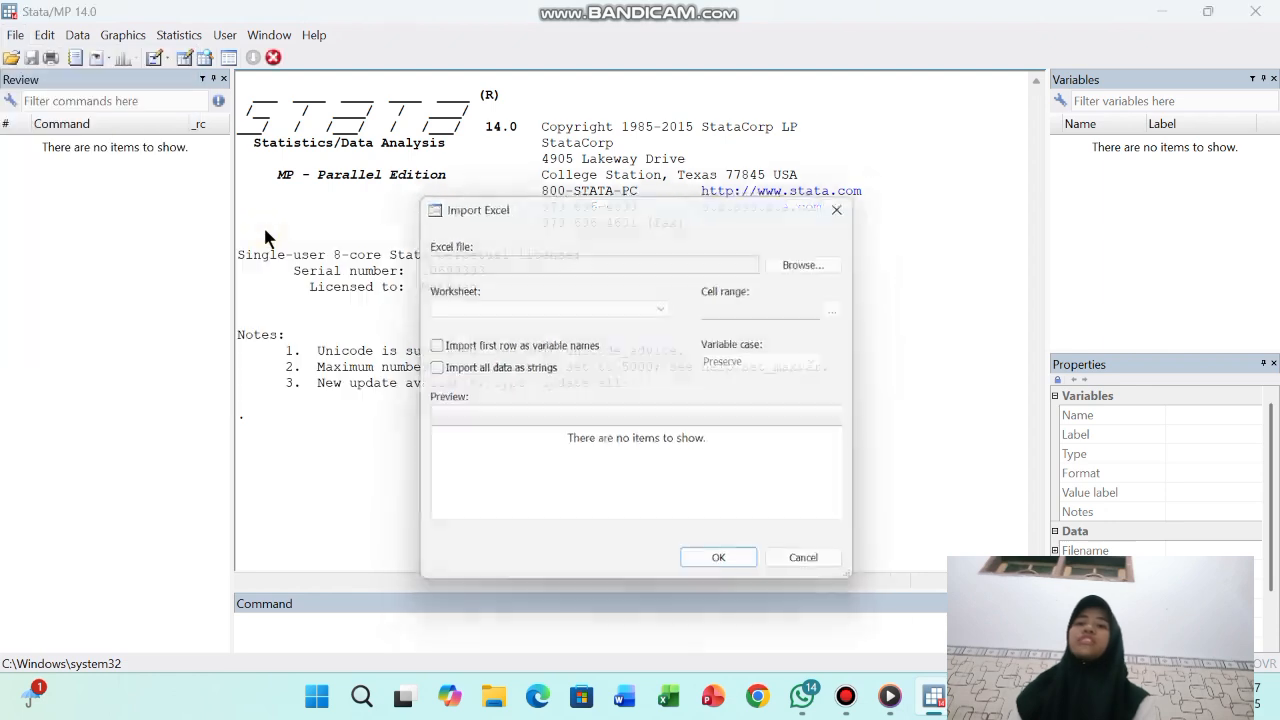
Step: Import the Excel workbook MK 1 data.xlsx from Documents, using the Data worksheet's first row as variable names
{"action": "left_click", "coordinate": [818, 262]}
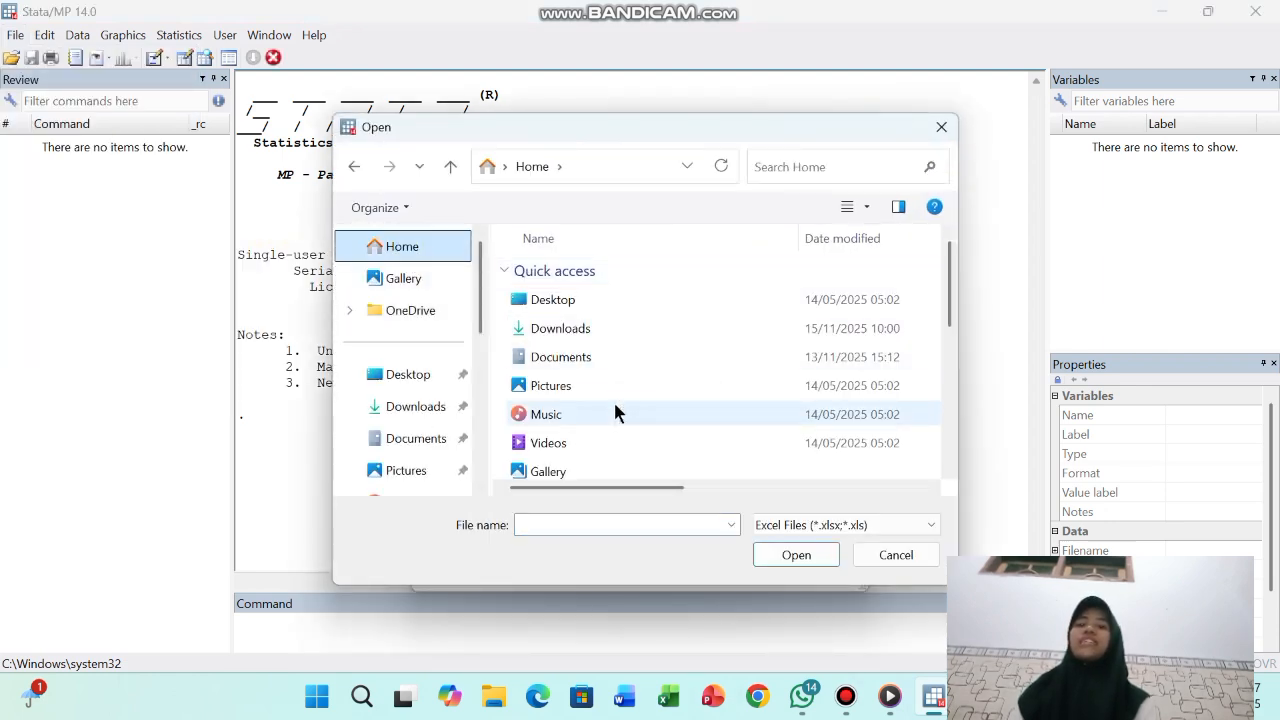
{"action": "scroll", "coordinate": [600, 420], "scroll_direction": "down", "scroll_amount": 5}
{"action": "left_click", "coordinate": [575, 465]}
{"action": "left_click", "coordinate": [796, 555]}
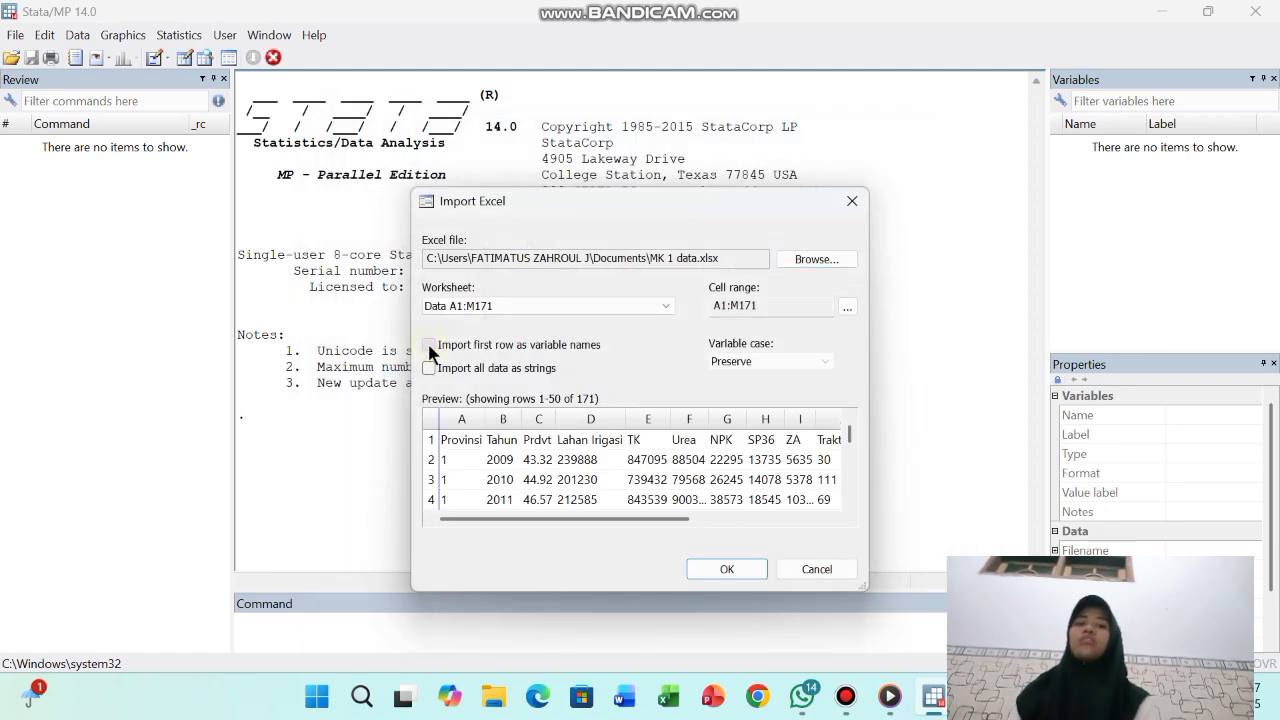
{"action": "left_click", "coordinate": [428, 344]}
{"action": "left_click", "coordinate": [724, 569]}
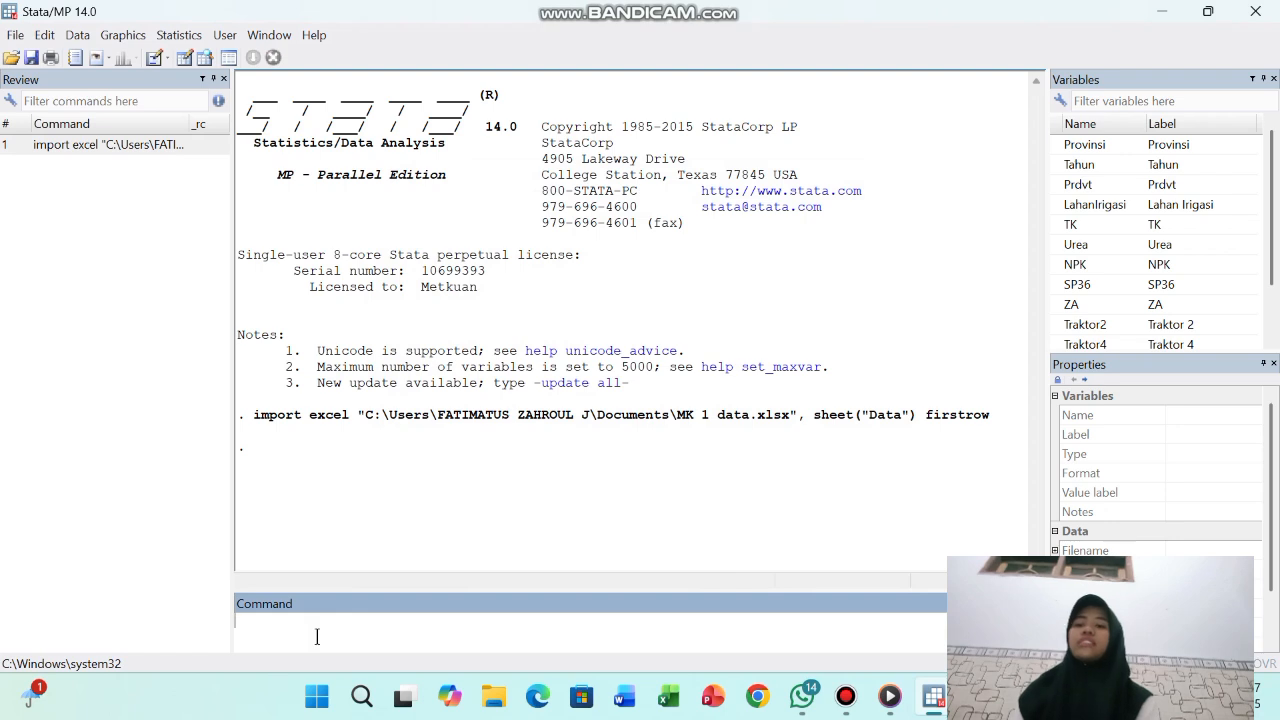
Step: Declare the dataset as a yearly panel with xtset, using Provinsi as the panel variable and Tahun as the time variable
{"action": "type", "text": "xt"}
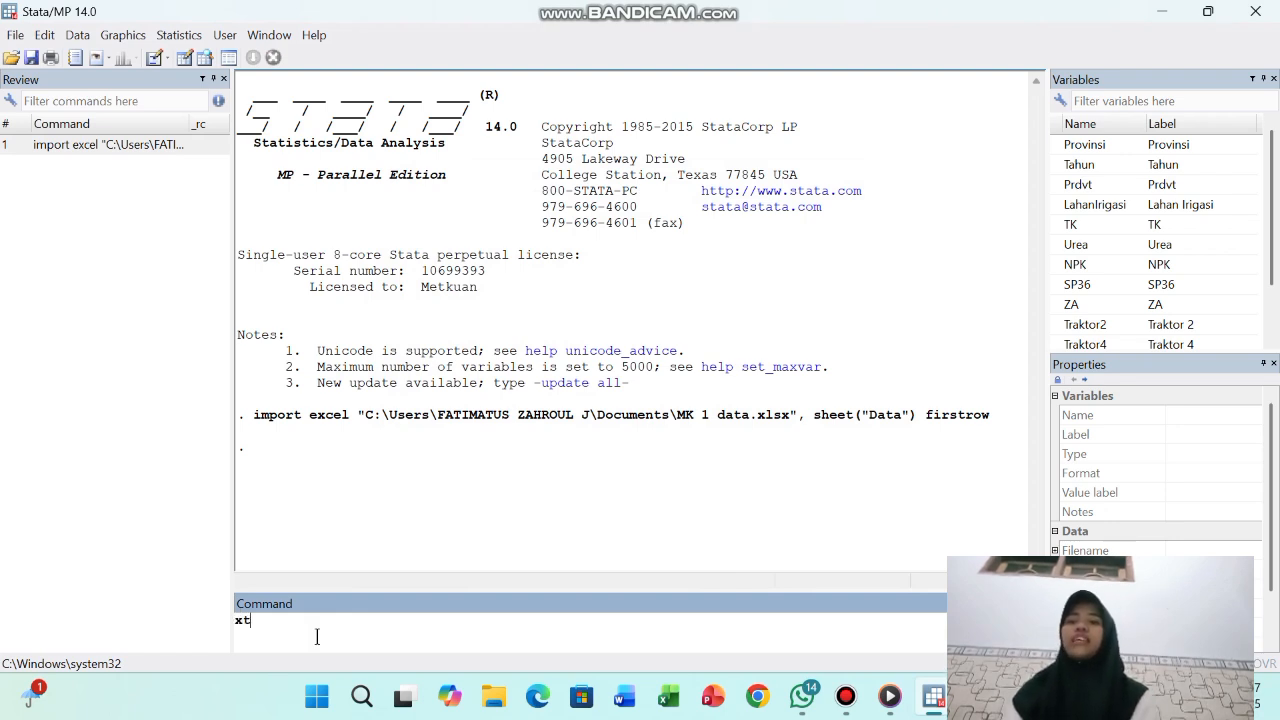
{"action": "type", "text": "set"}
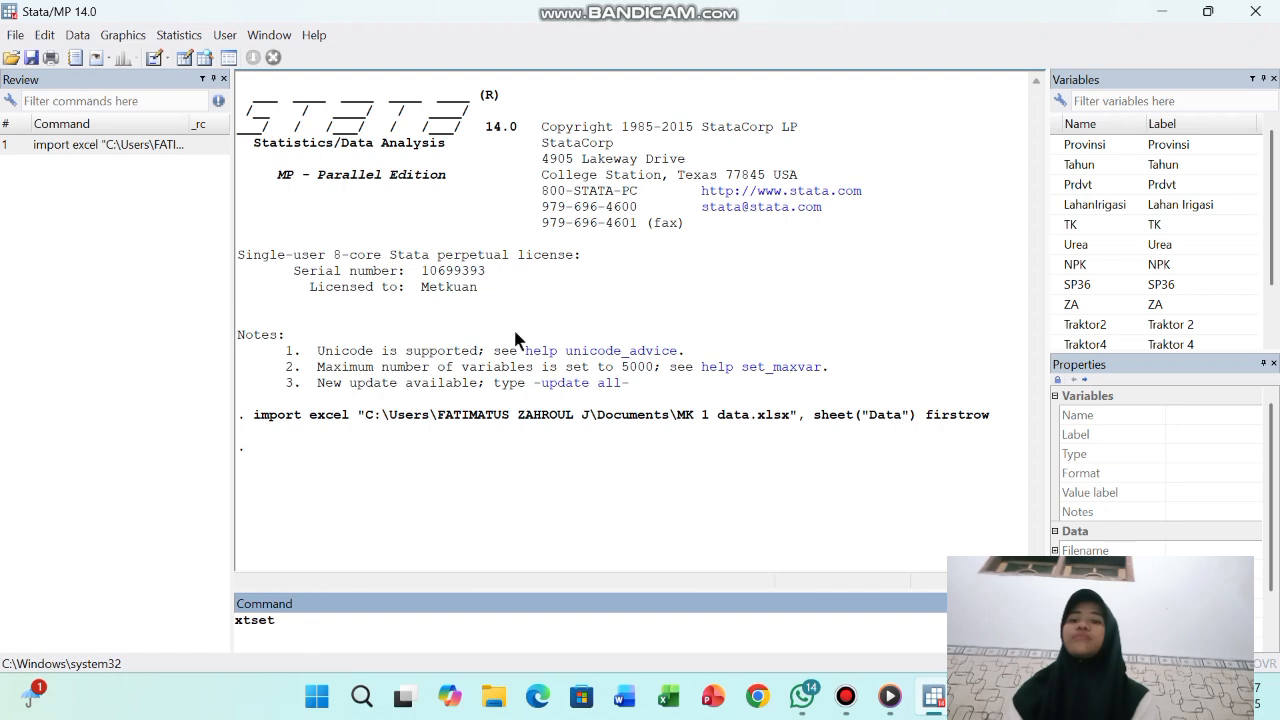
{"action": "left_click", "coordinate": [1122, 147]}
{"action": "double_click", "coordinate": [1122, 147]}
{"action": "double_click", "coordinate": [1117, 165]}
{"action": "mouse_move", "coordinate": [403, 697]}
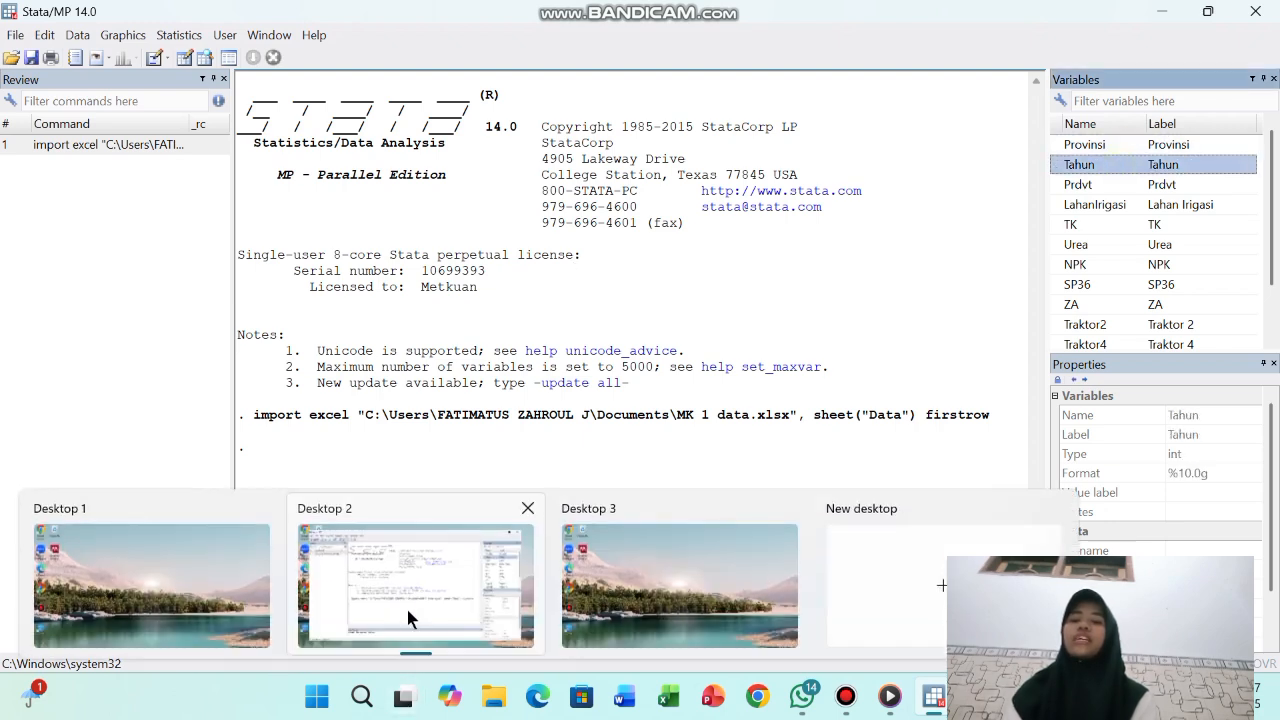
{"action": "left_click", "coordinate": [472, 418]}
{"action": "left_click", "coordinate": [406, 618]}
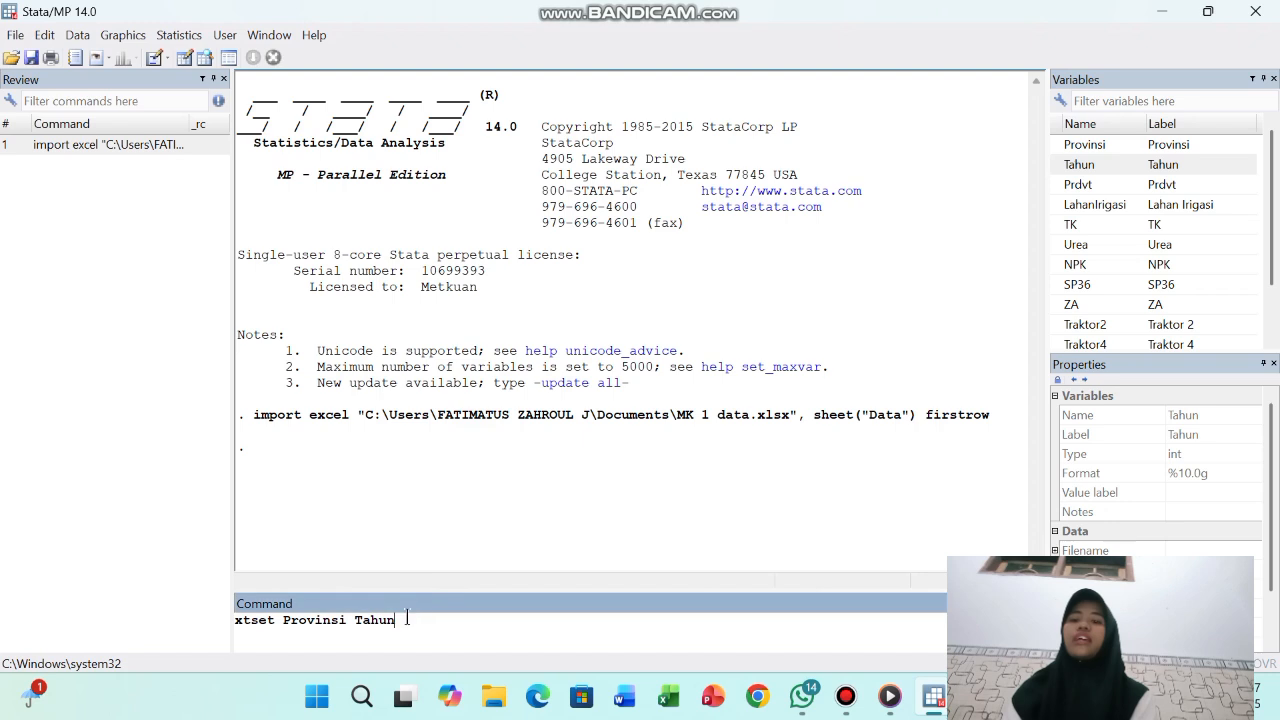
{"action": "type", "text": ", ye"}
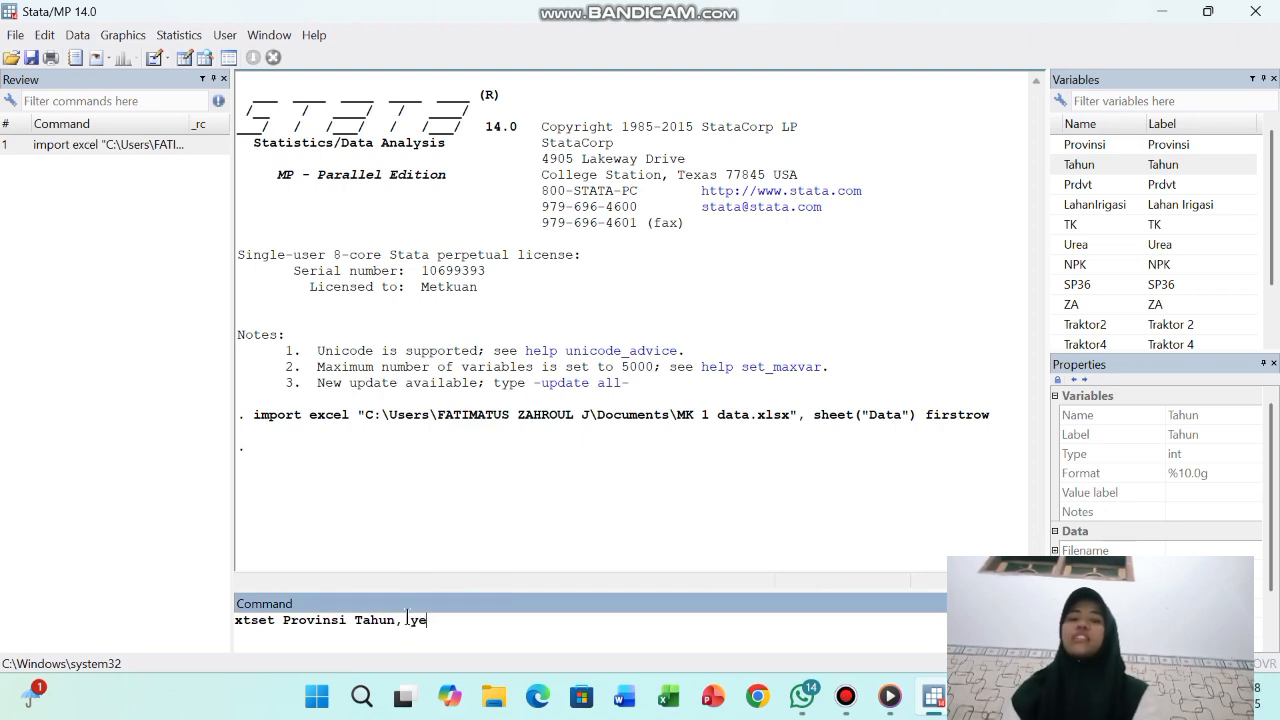
{"action": "type", "text": "ar"}
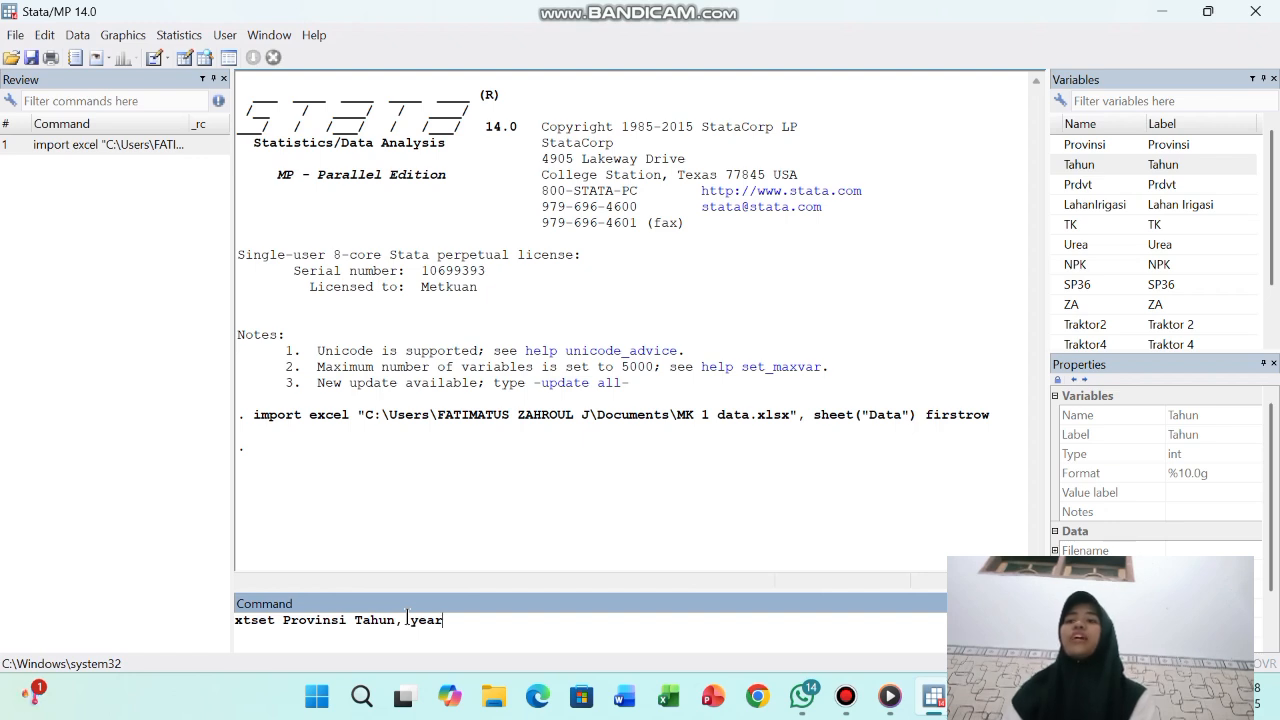
{"action": "type", "text": "ly"}
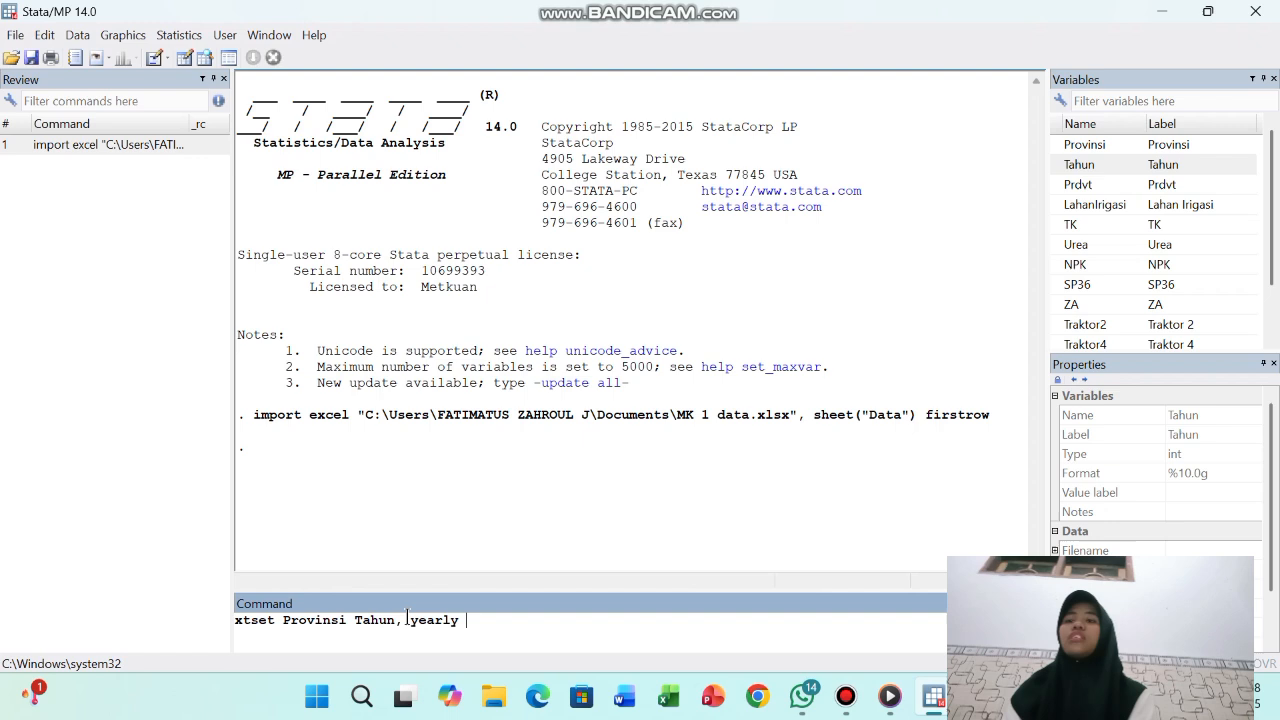
{"action": "key", "text": "Return"}
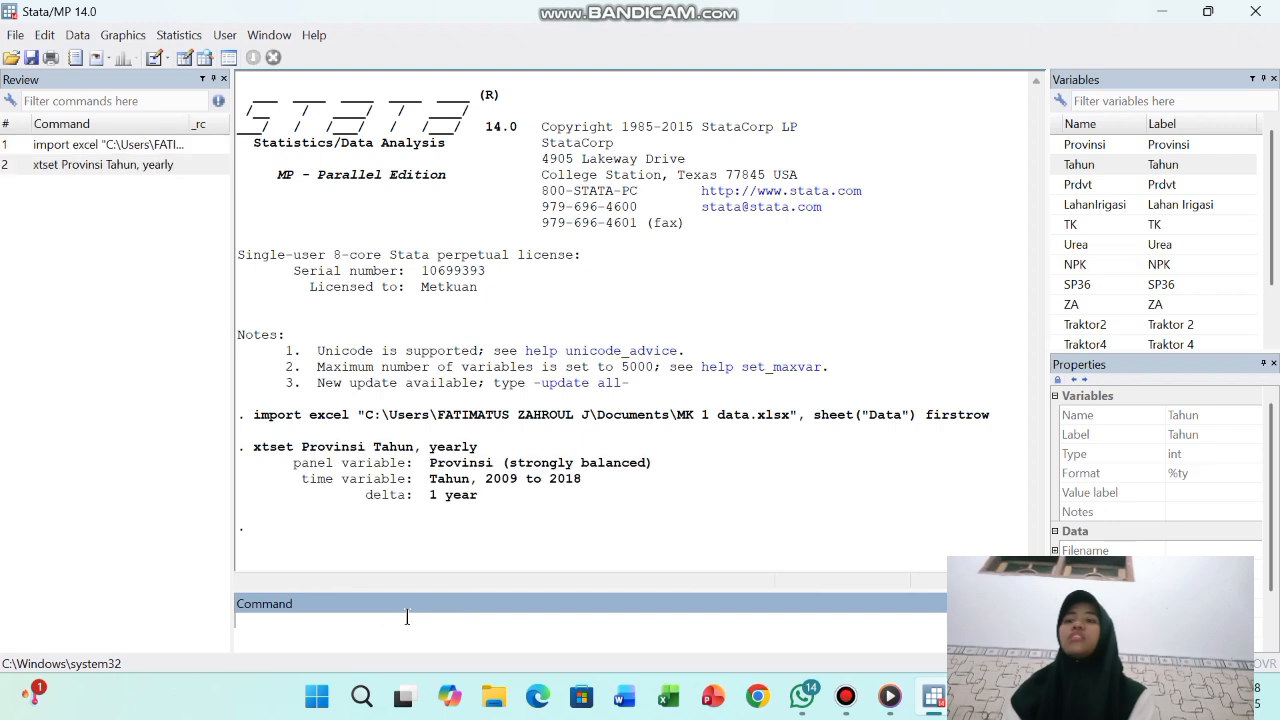
Step: Compose an xtreg command with Prdvt as dependent variable and LahanIrigasi, TK, Urea, NPK, SP36, ZA, Traktor2, Traktor4, Suhu and Hujan as regressors
{"action": "type", "text": "x"}
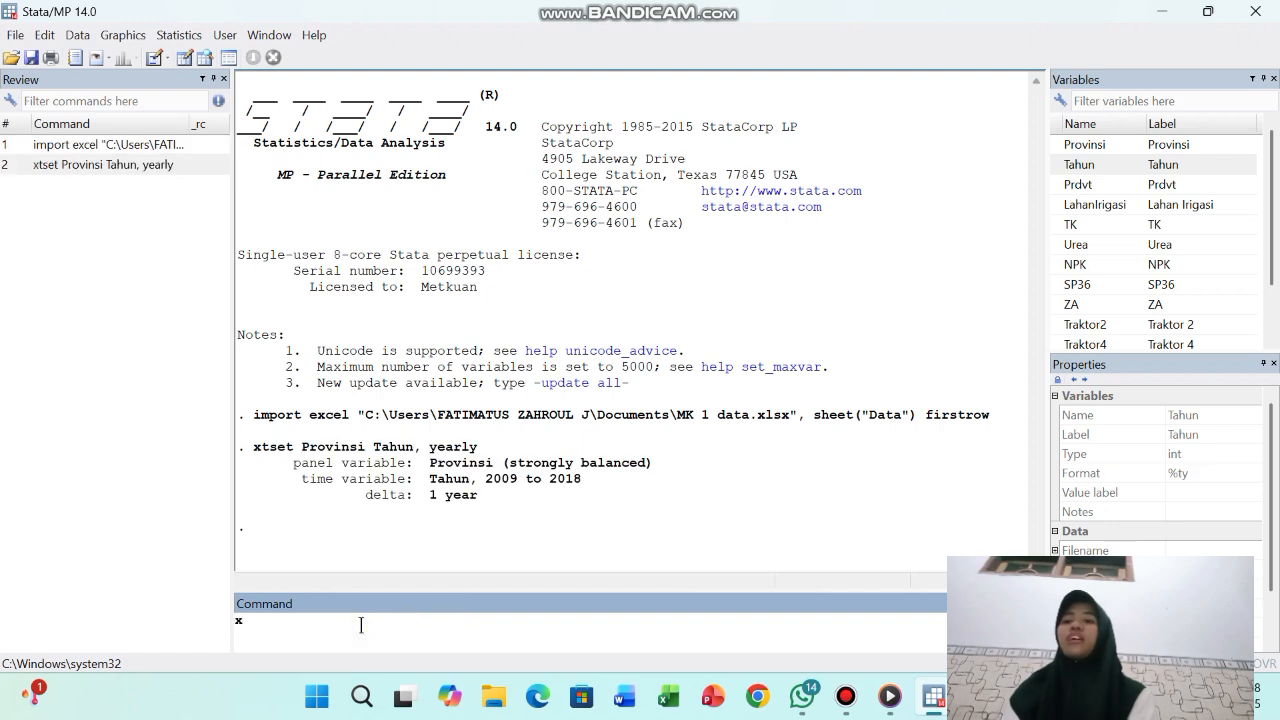
{"action": "type", "text": "treg"}
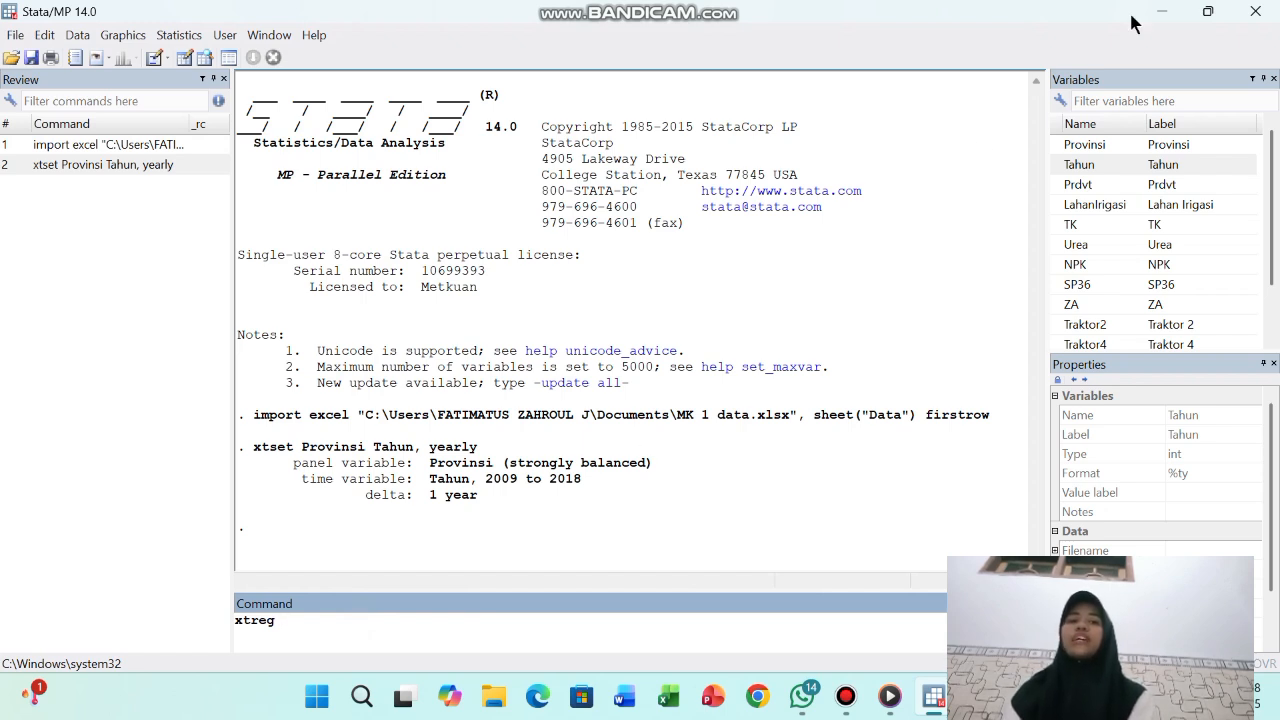
{"action": "left_click", "coordinate": [1097, 188]}
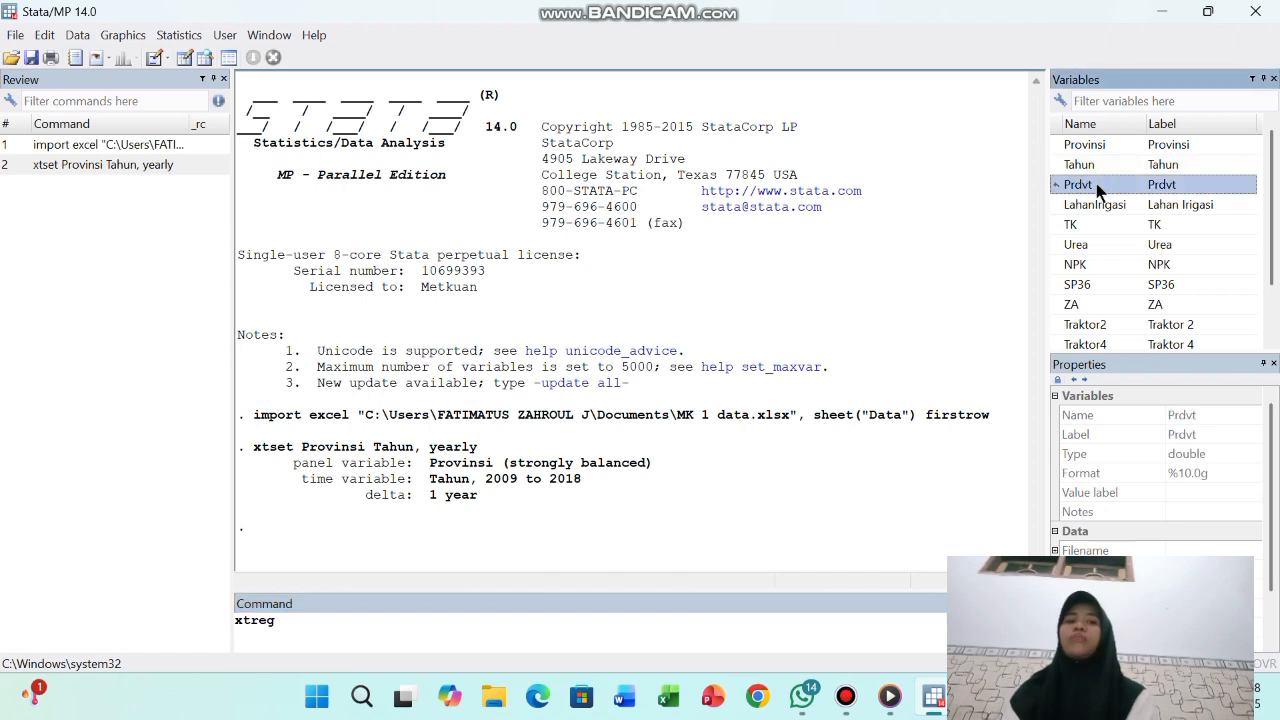
{"action": "key", "text": "shift+Down"}
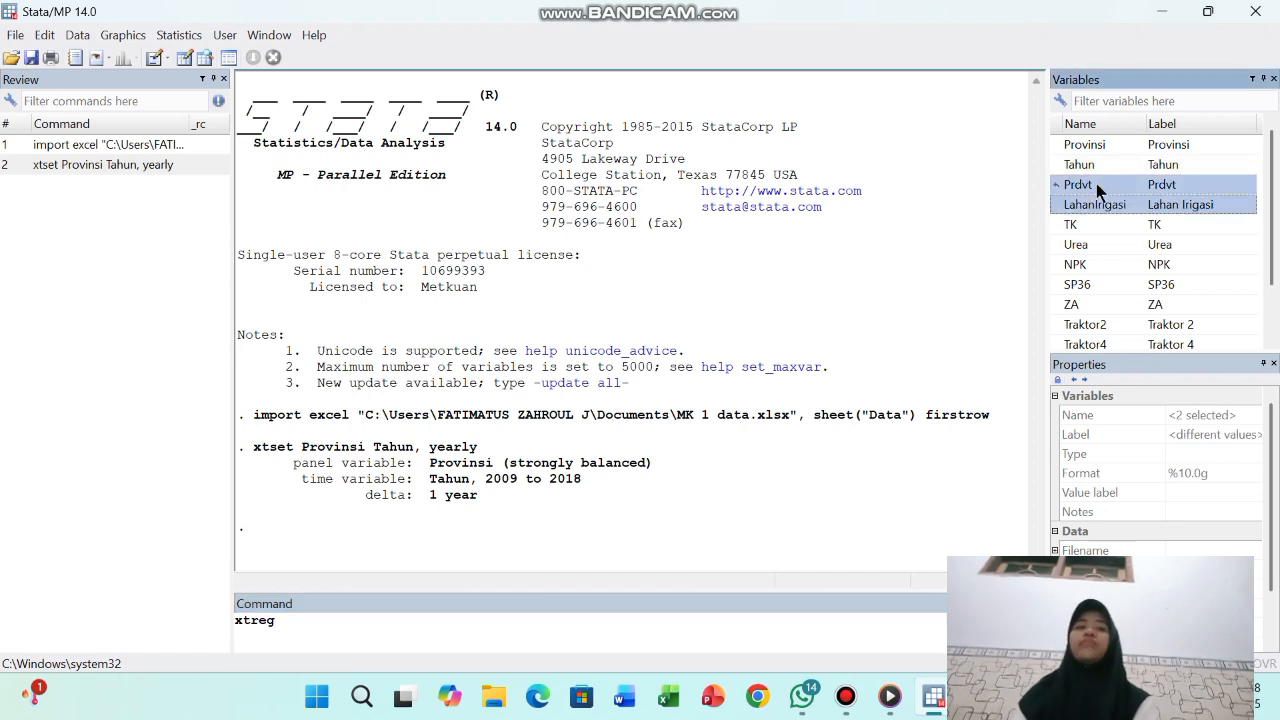
{"action": "key", "text": "shift+Down"}
{"action": "key", "text": "shift+Down"}
{"action": "key", "text": "shift+Down"}
{"action": "key", "text": "shift+Down"}
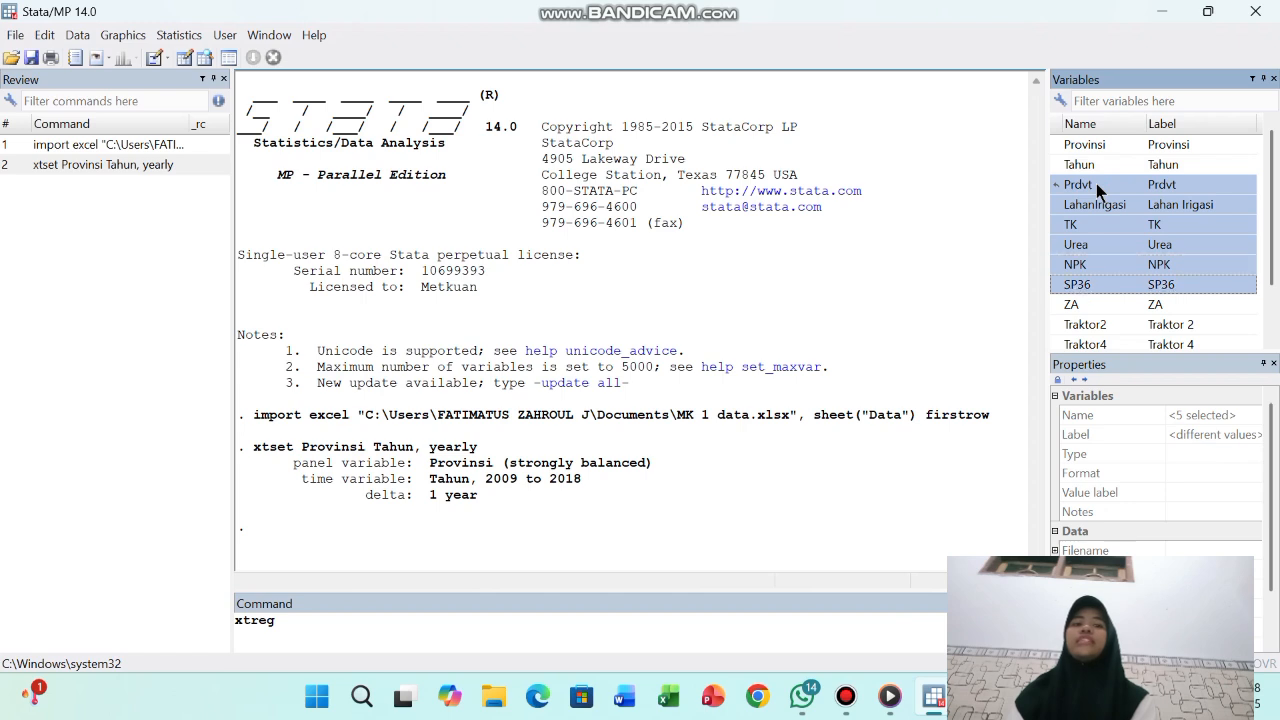
{"action": "key", "text": "shift+Down"}
{"action": "key", "text": "shift+Down"}
{"action": "key", "text": "shift+Down"}
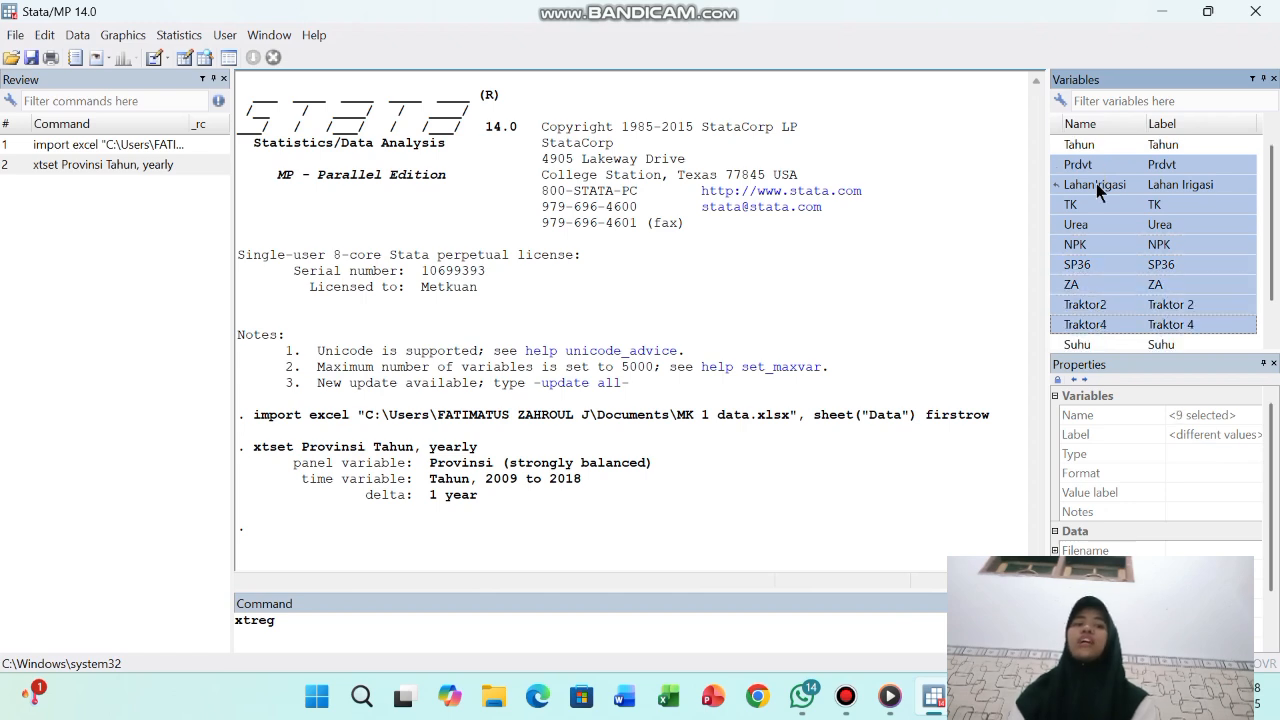
{"action": "key", "text": "shift+Down"}
{"action": "key", "text": "shift+Down"}
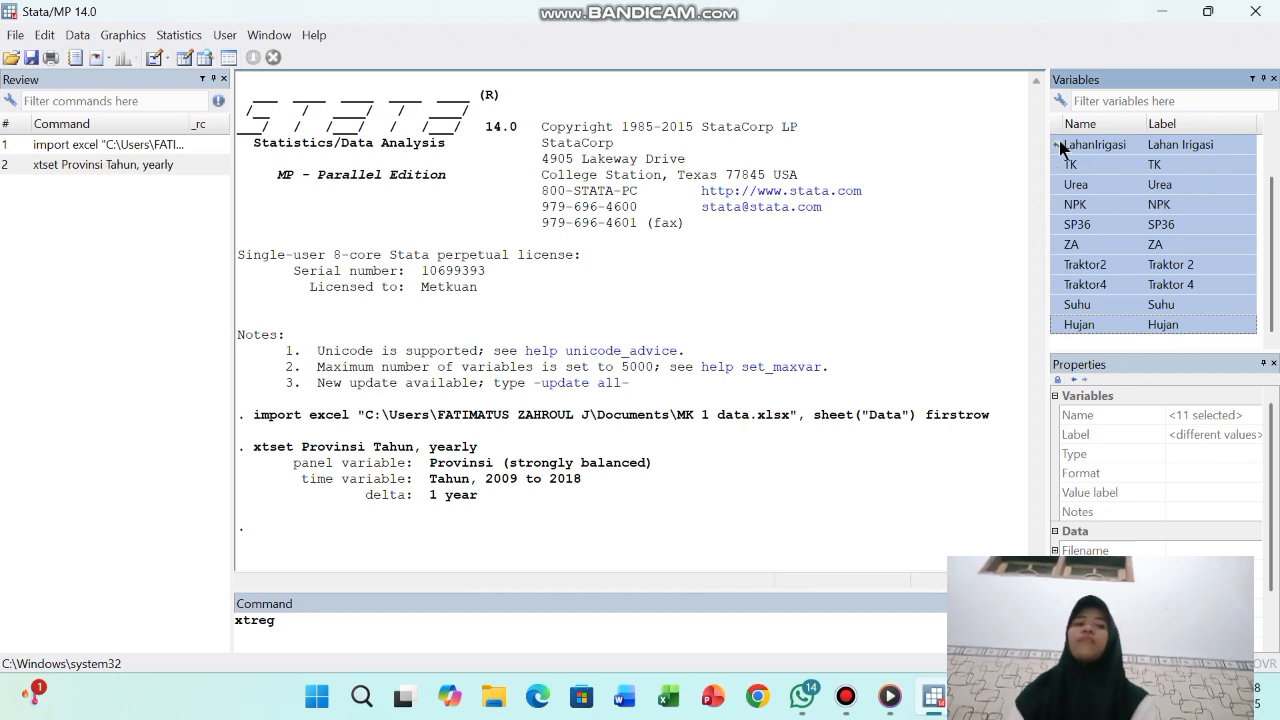
{"action": "scroll", "coordinate": [1061, 148], "scroll_direction": "up", "scroll_amount": 1}
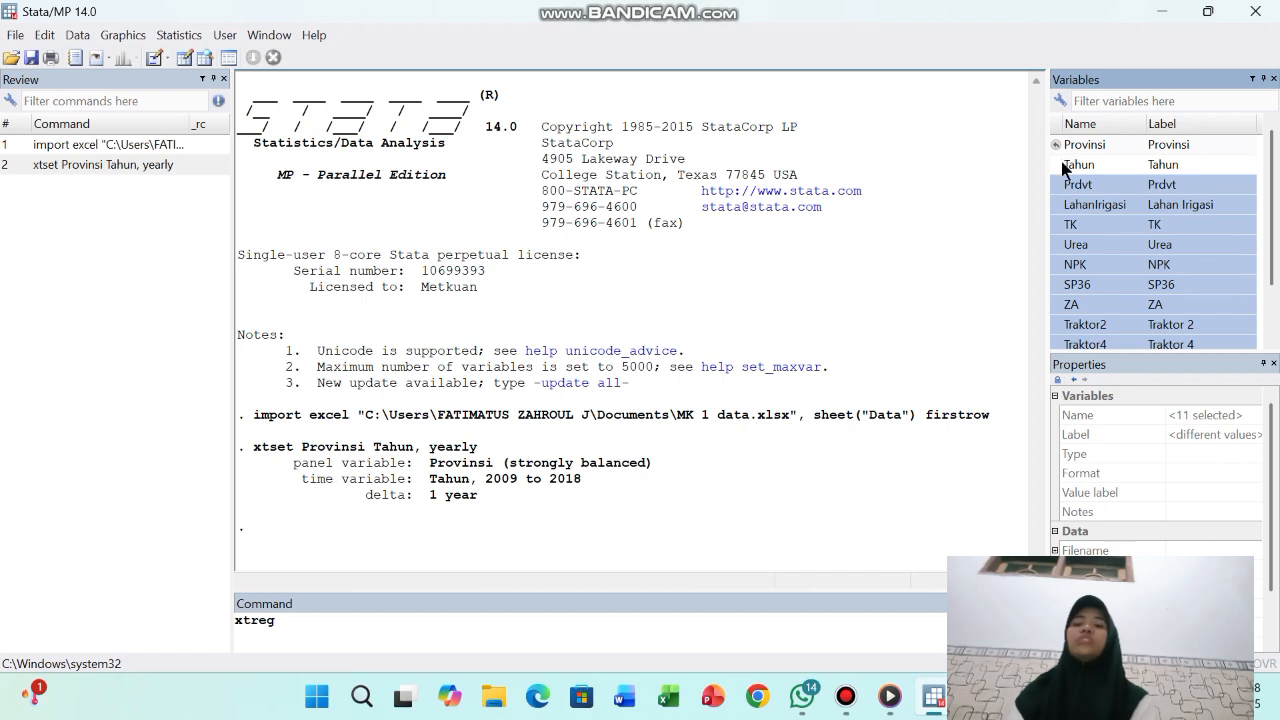
{"action": "left_click", "coordinate": [1056, 184]}
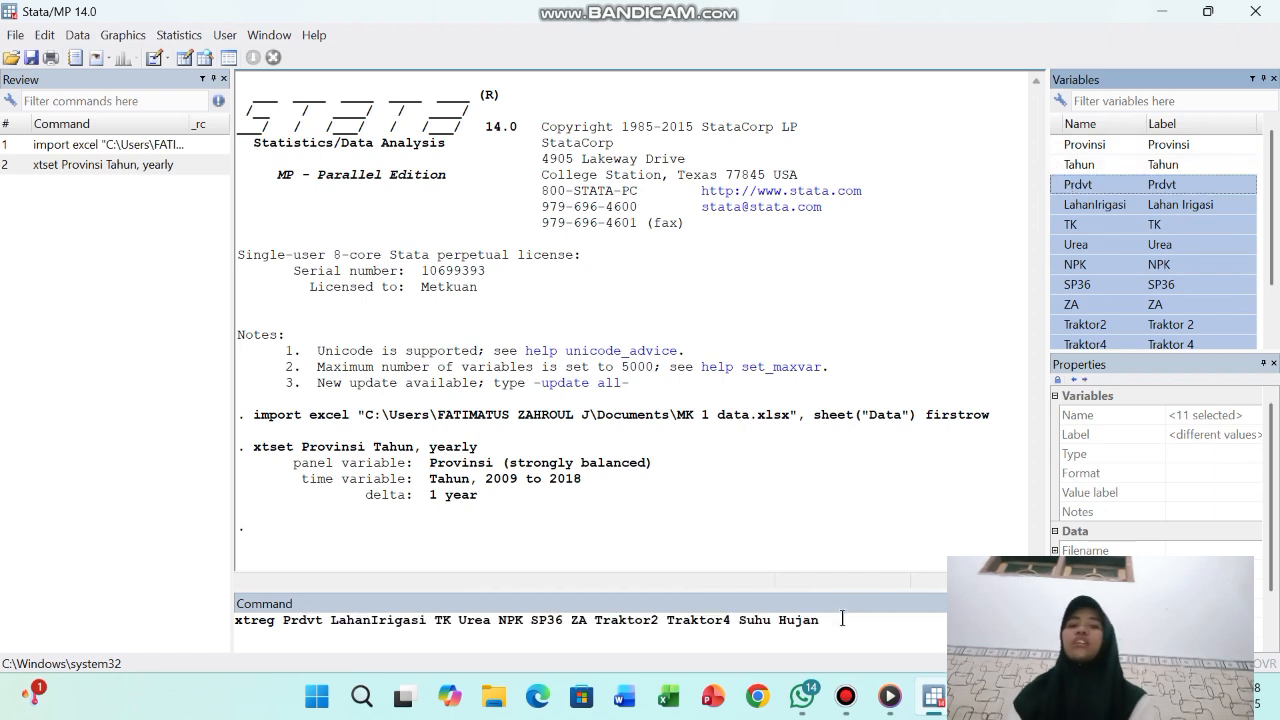
Step: Add the fe option to the xtreg command and run the fixed-effects regression
{"action": "left_click", "coordinate": [842, 619]}
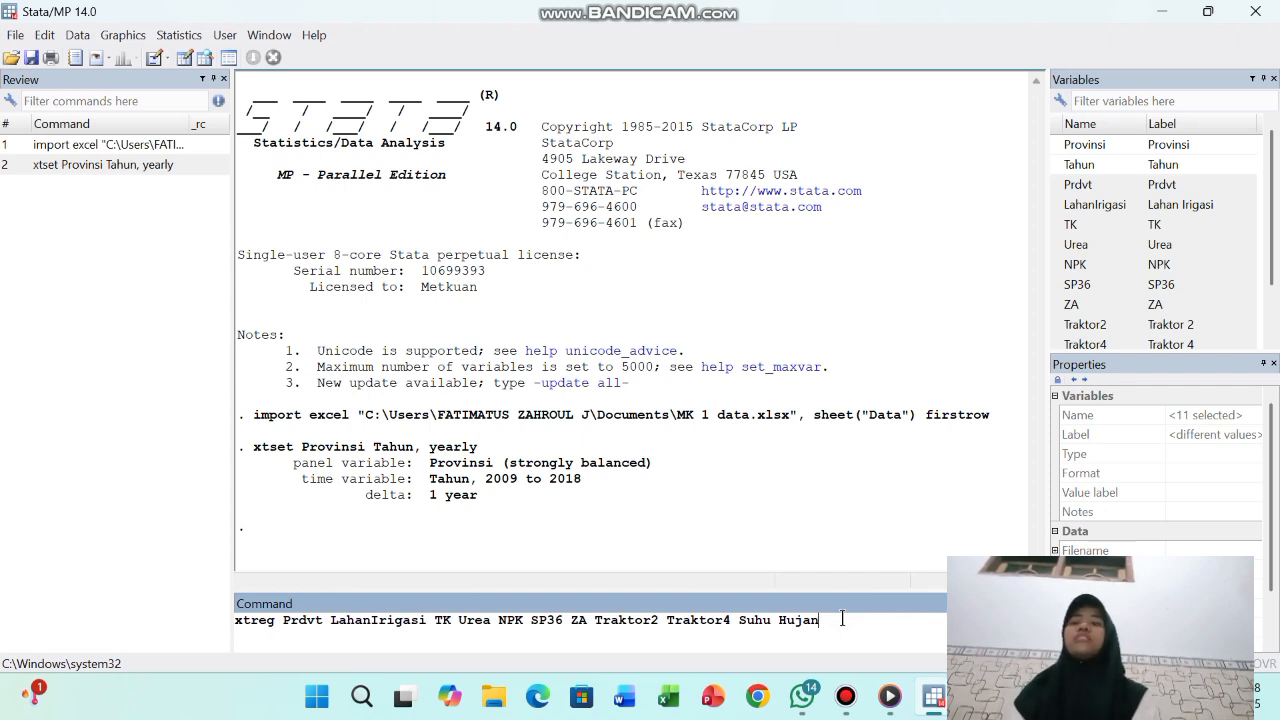
{"action": "type", "text": ", fe"}
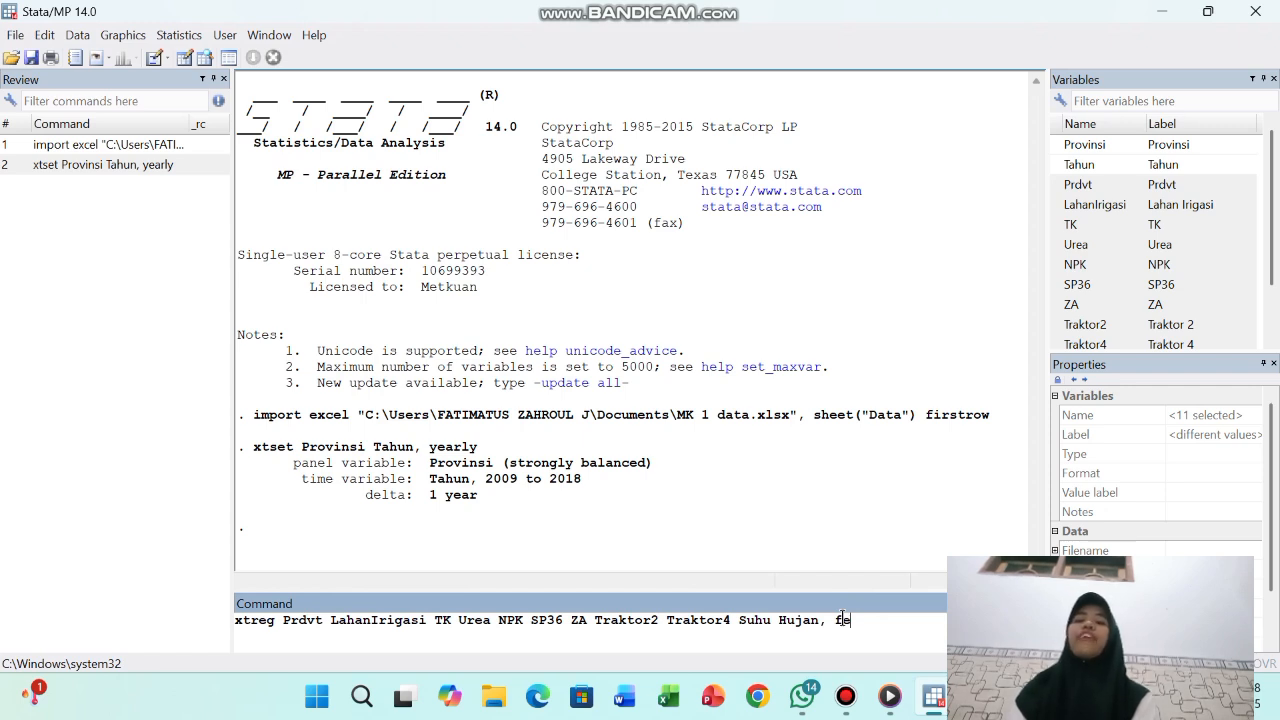
{"action": "key", "text": "Return"}
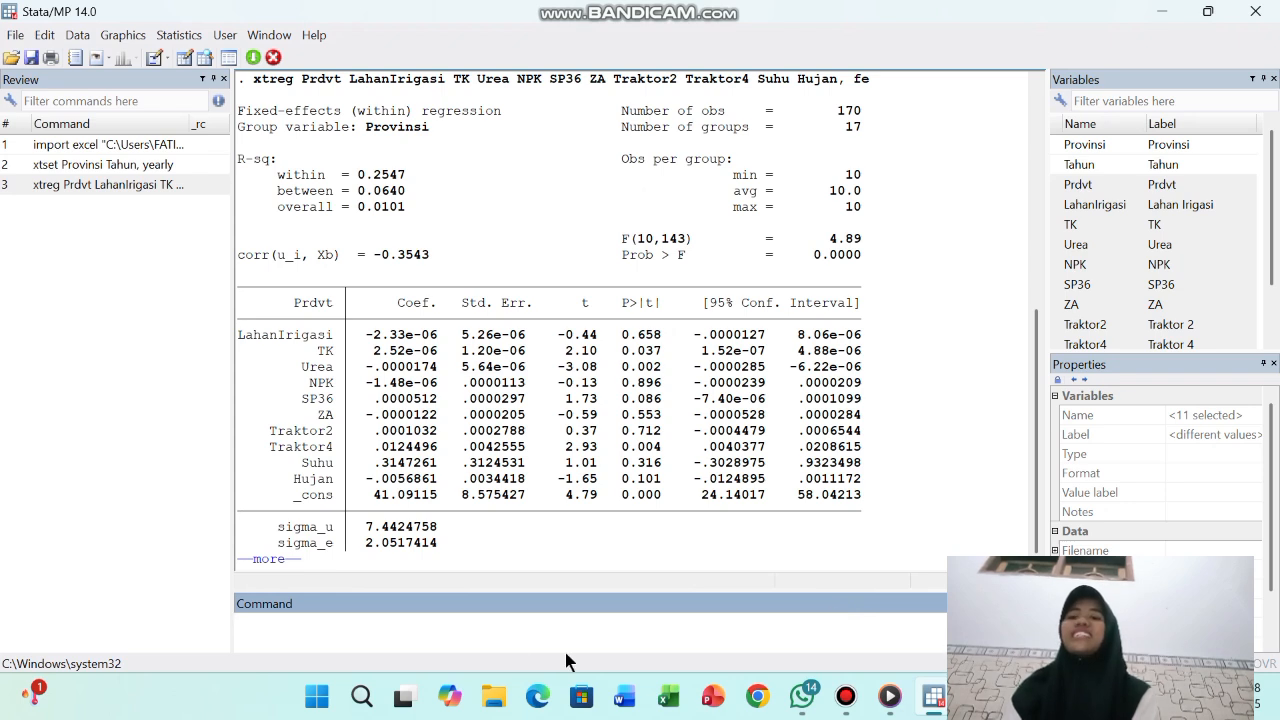
Step: Show the rest of the regression output and store the model's estimates under the name fixed
{"action": "left_click", "coordinate": [399, 630]}
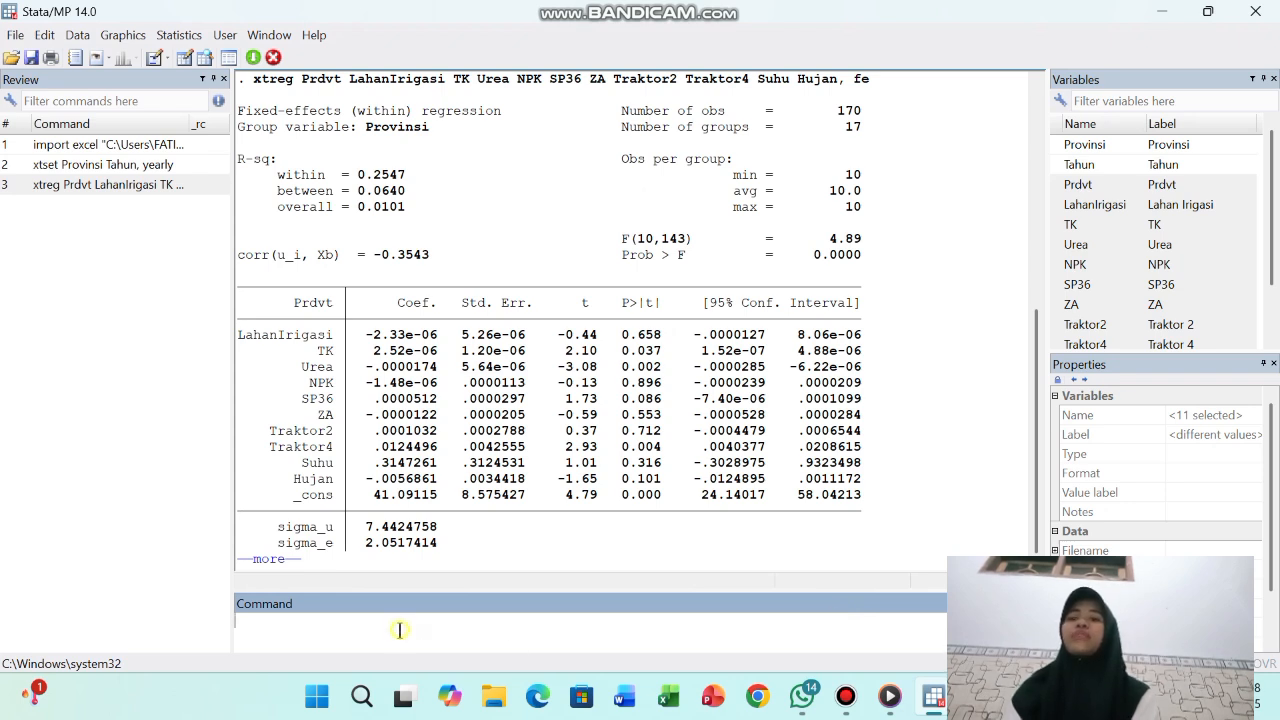
{"action": "type", "text": "estimates"}
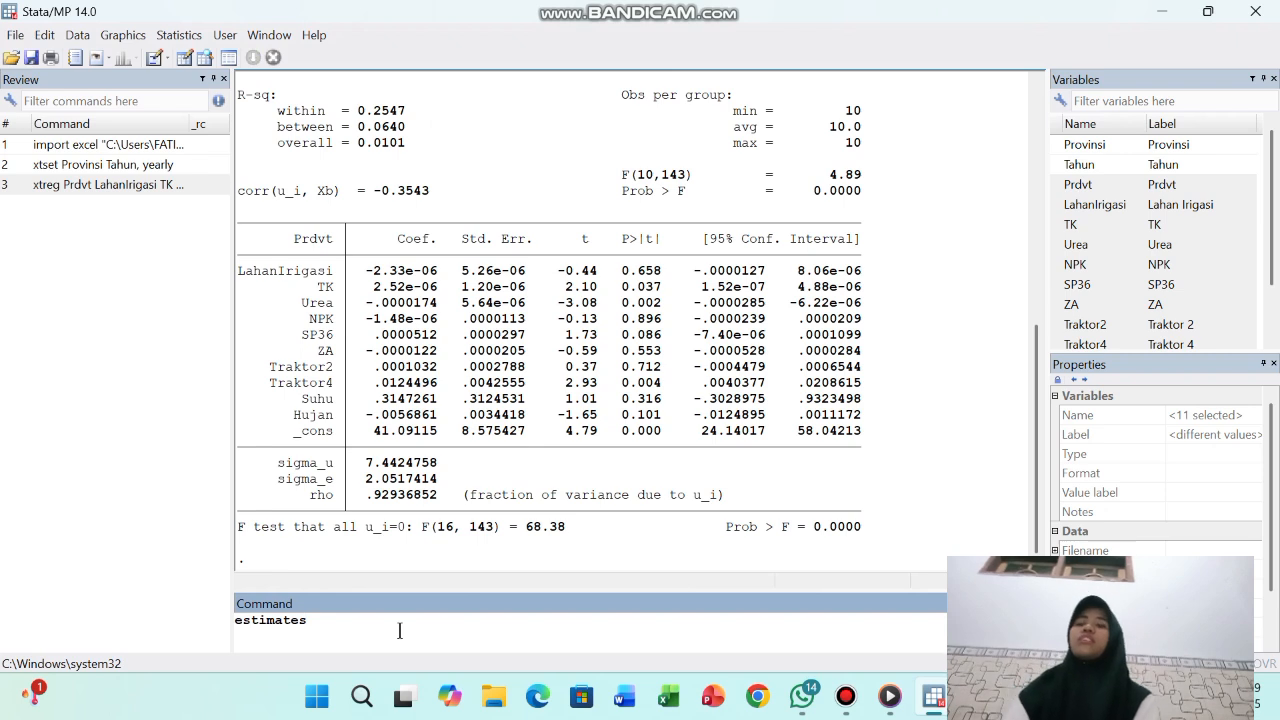
{"action": "type", "text": " store"}
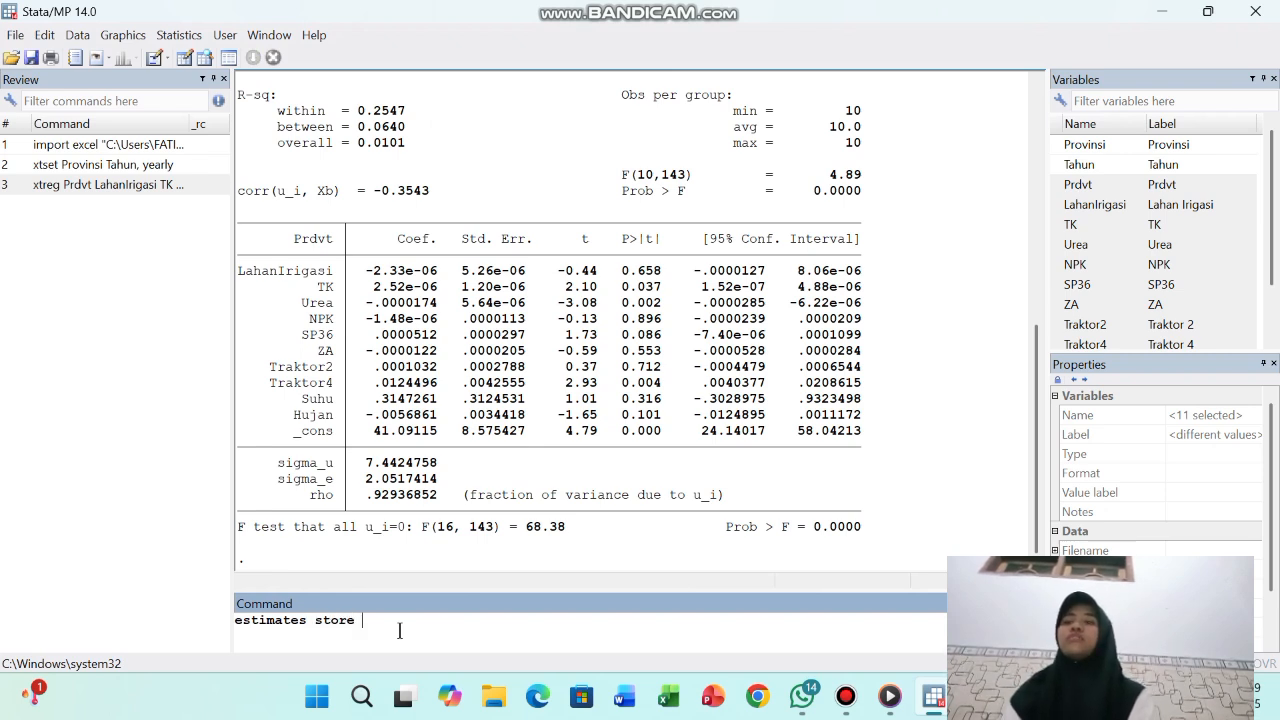
{"action": "type", "text": " fi"}
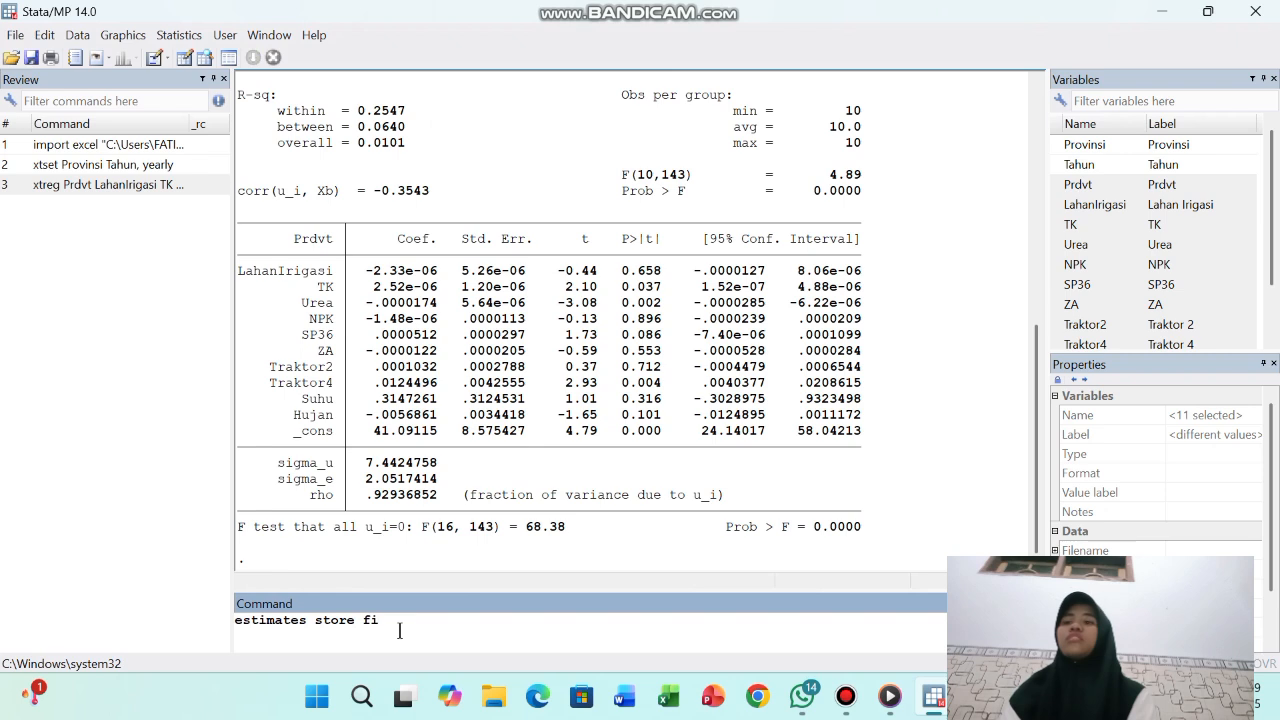
{"action": "type", "text": "xed"}
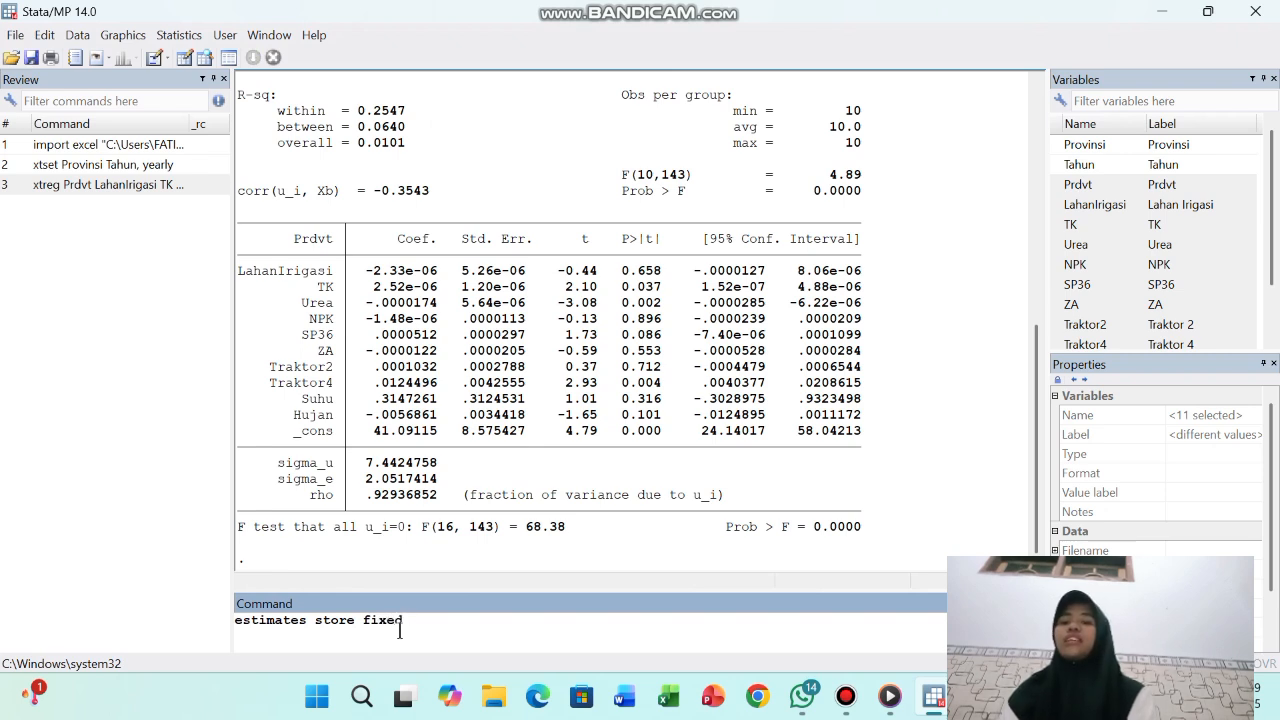
{"action": "key", "text": "Return"}
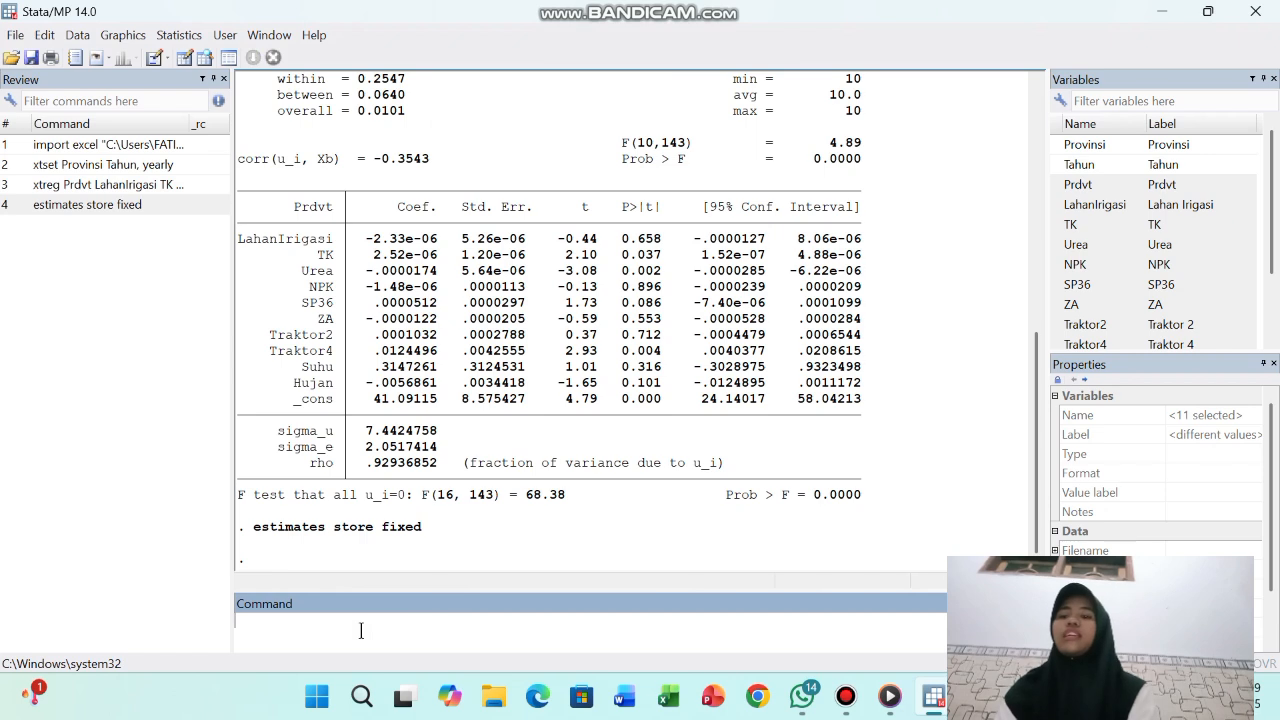
Step: Run a random-effects xtreg regression (re) of Prdvt on LahanIrigasi, TK, Urea, NPK, SP36, ZA, Traktor2, Traktor4, Suhu and Hujan
{"action": "type", "text": "xtr"}
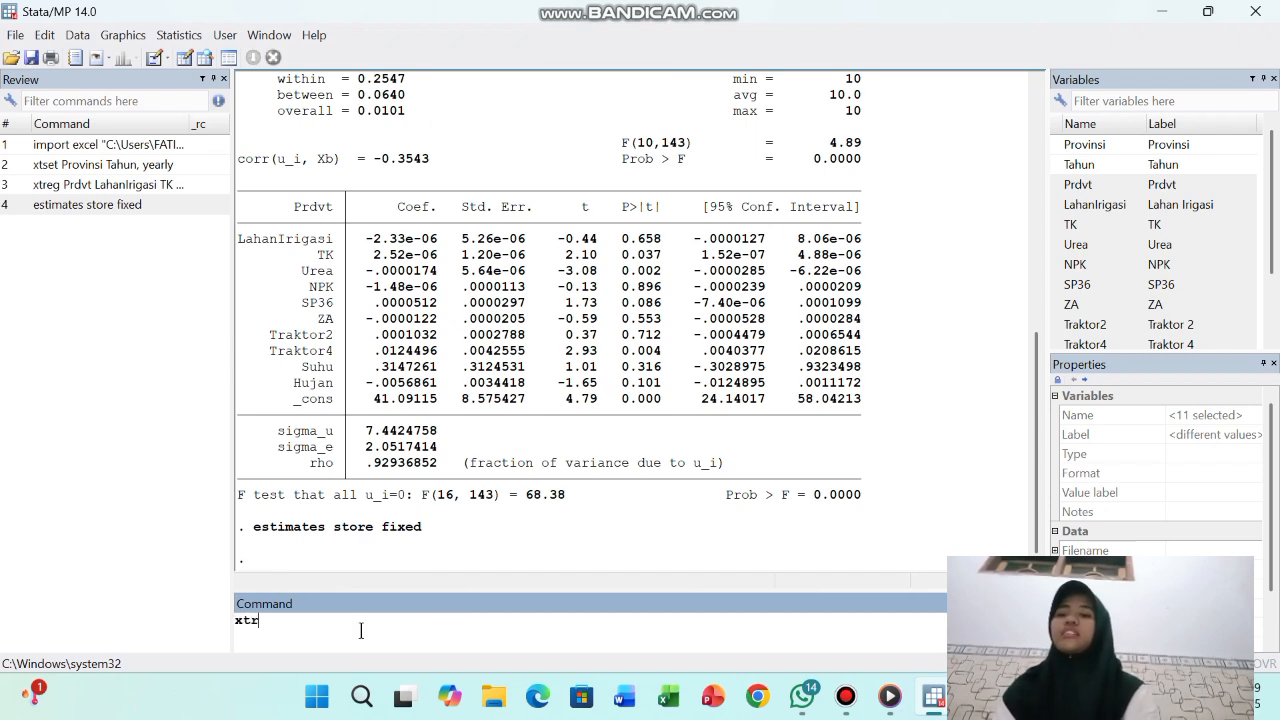
{"action": "type", "text": "eg"}
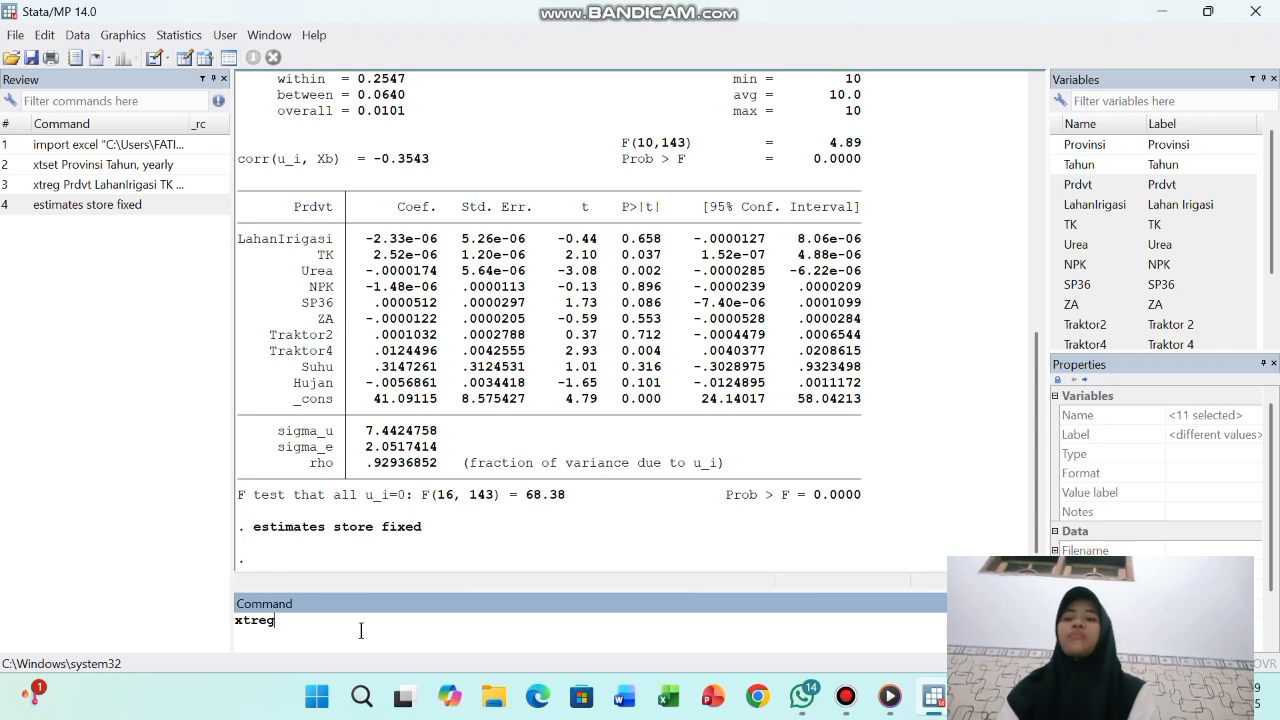
{"action": "left_click", "coordinate": [1148, 184]}
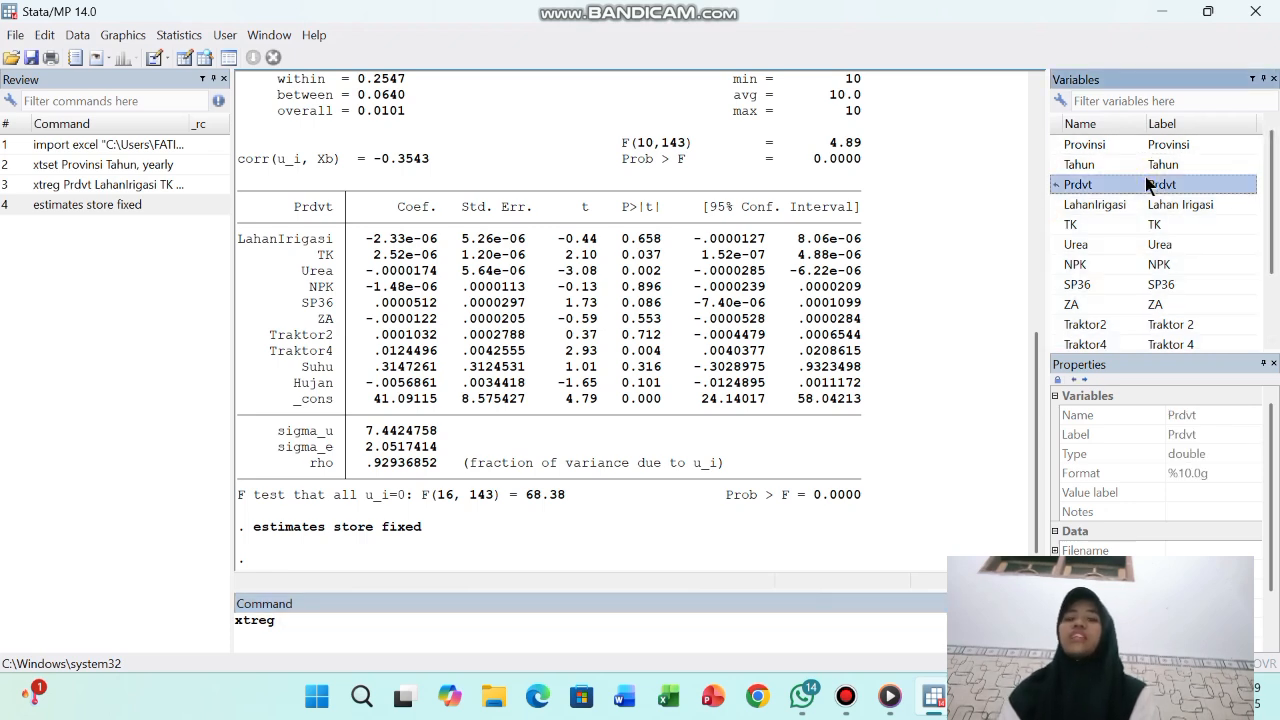
{"action": "key", "text": "shift+Down"}
{"action": "key", "text": "shift+Down"}
{"action": "key", "text": "shift+Down"}
{"action": "key", "text": "shift+Down"}
{"action": "key", "text": "shift+Down"}
{"action": "key", "text": "shift+Down"}
{"action": "key", "text": "shift+Down"}
{"action": "key", "text": "shift+Down"}
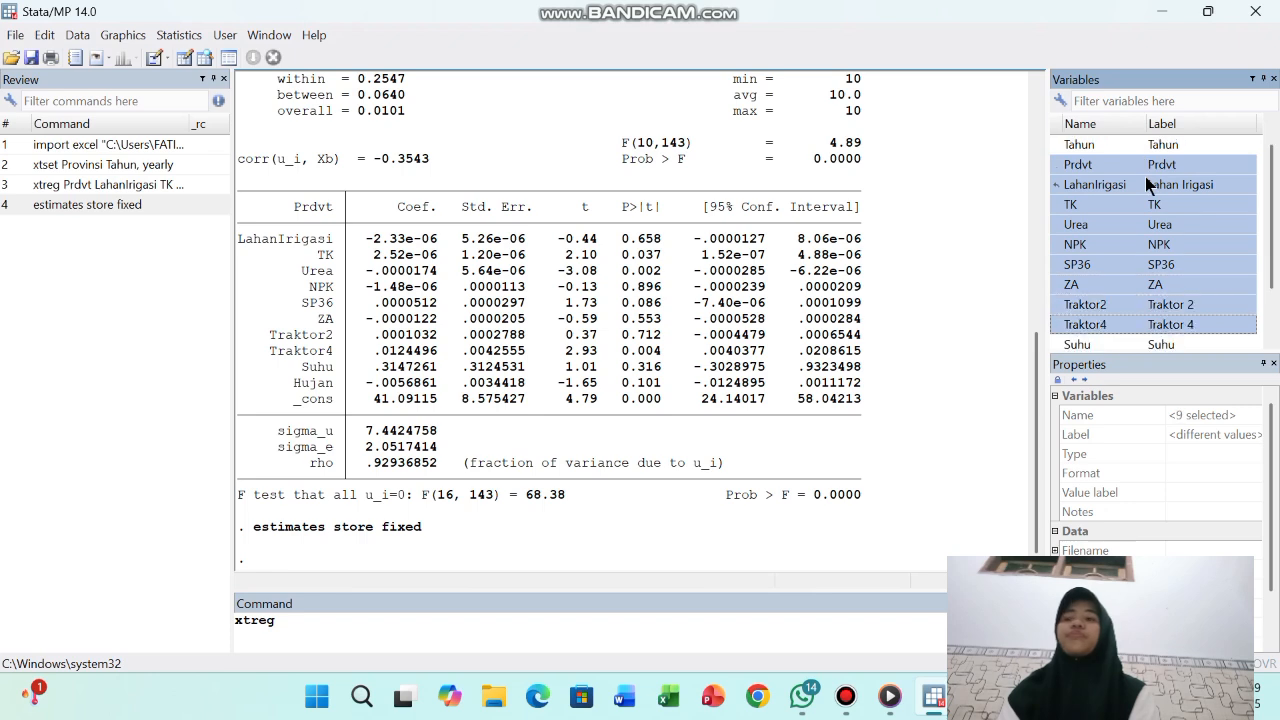
{"action": "key", "text": "shift+Down"}
{"action": "key", "text": "shift+Down"}
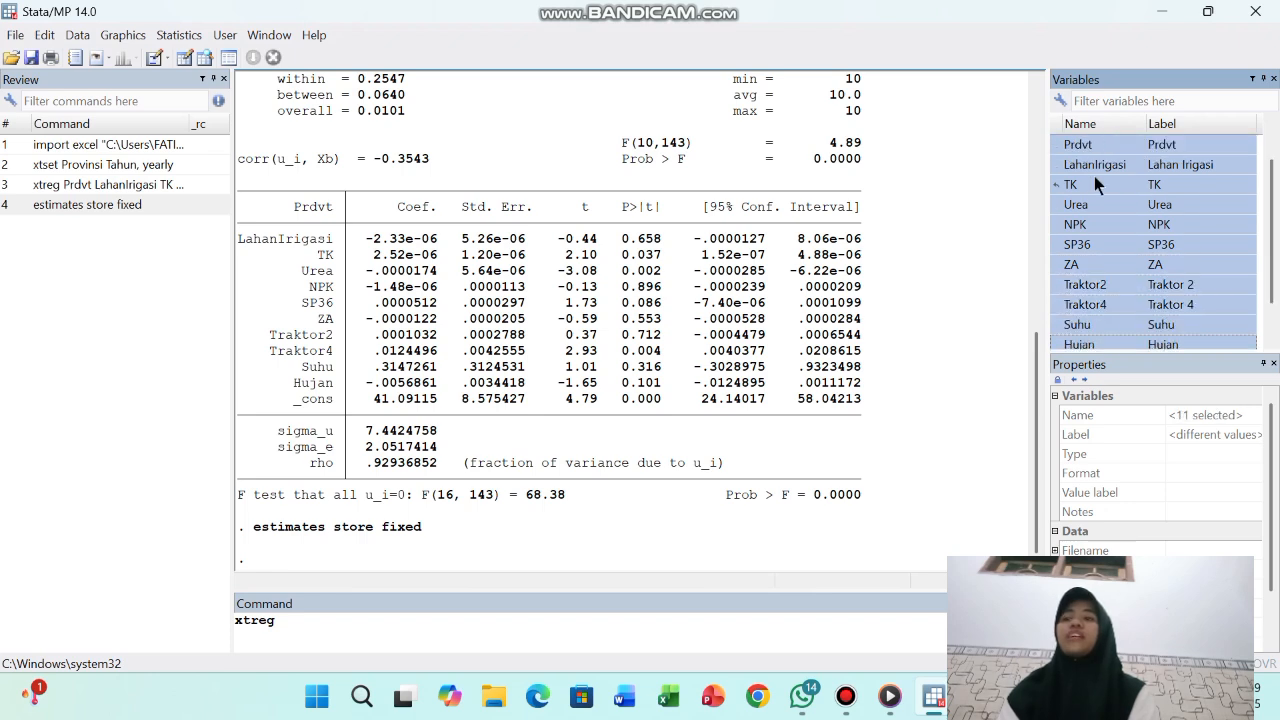
{"action": "left_click", "coordinate": [1057, 144]}
{"action": "left_click", "coordinate": [833, 631]}
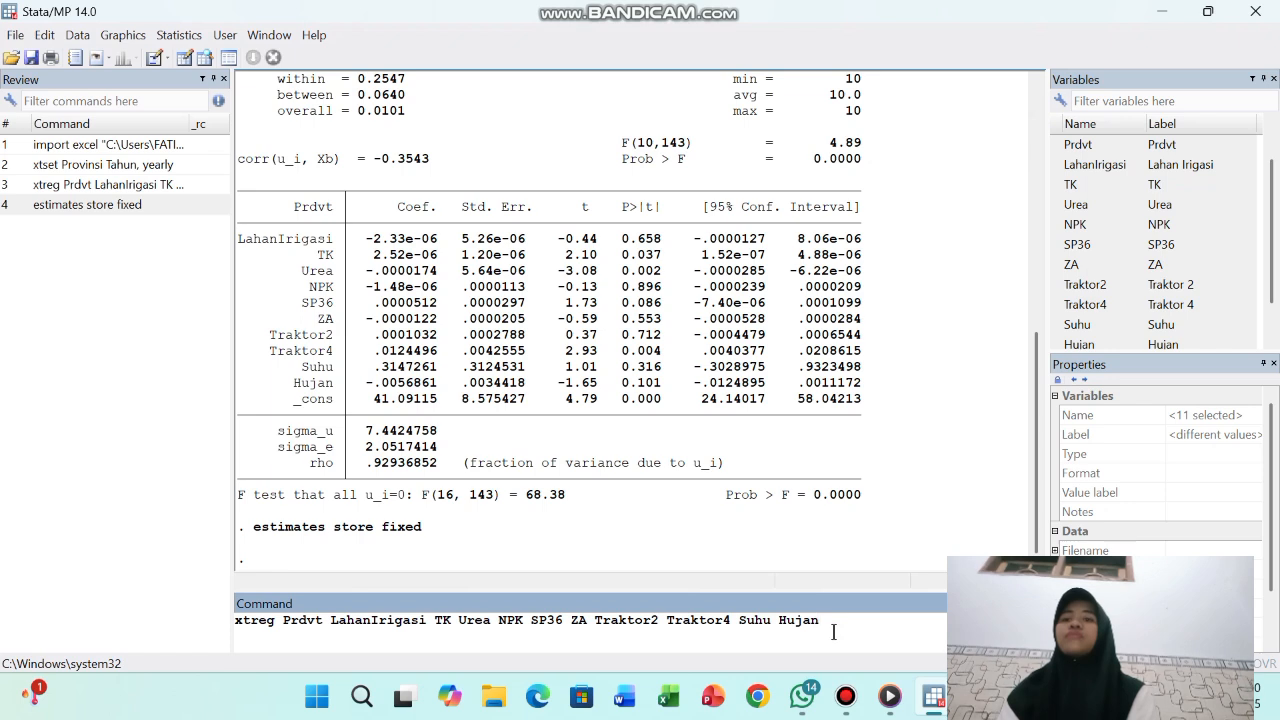
{"action": "type", "text": ",re"}
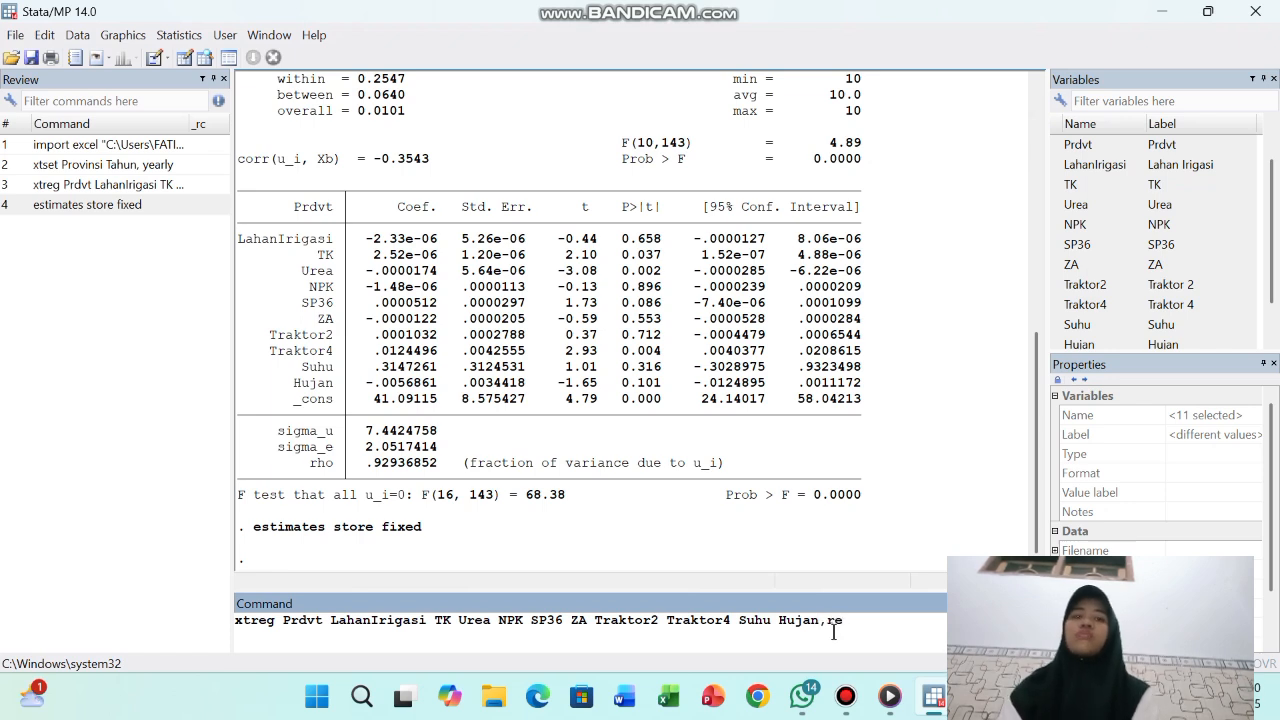
{"action": "key", "text": "Return"}
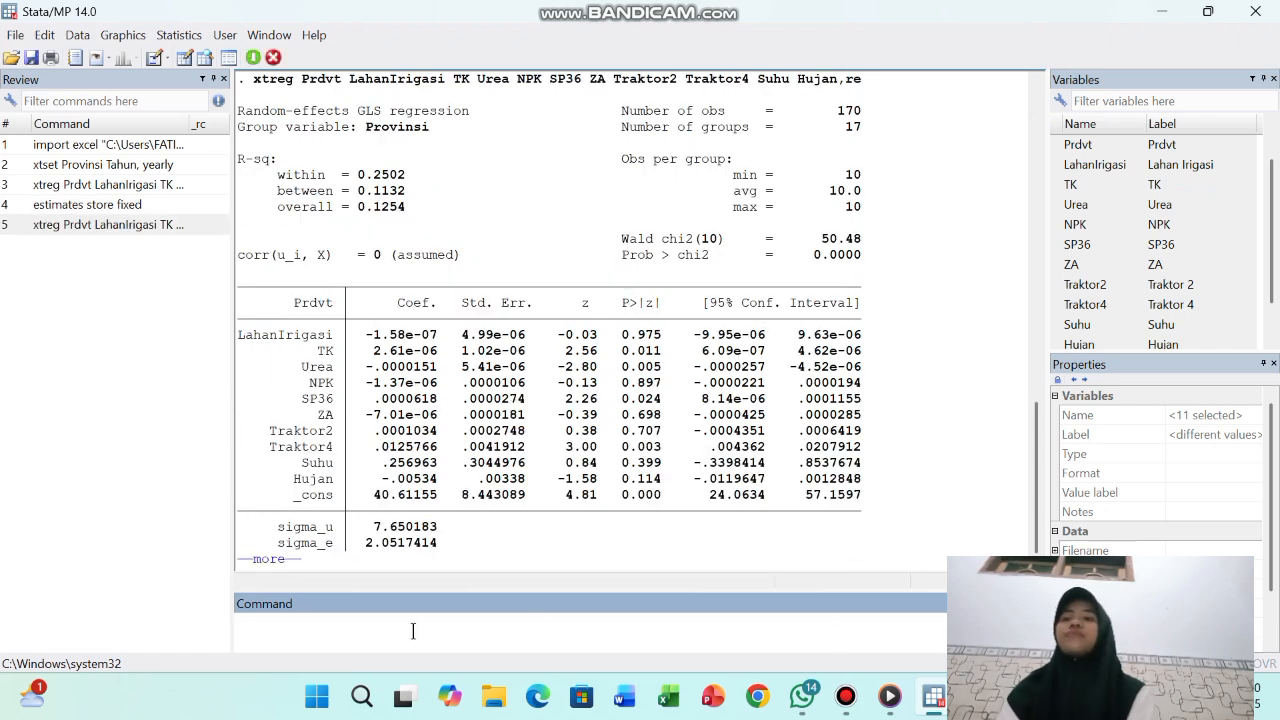
Step: Show the rest of the random-effects output and store the model's estimates under the name random
{"action": "key", "text": "Return"}
{"action": "type", "text": "e"}
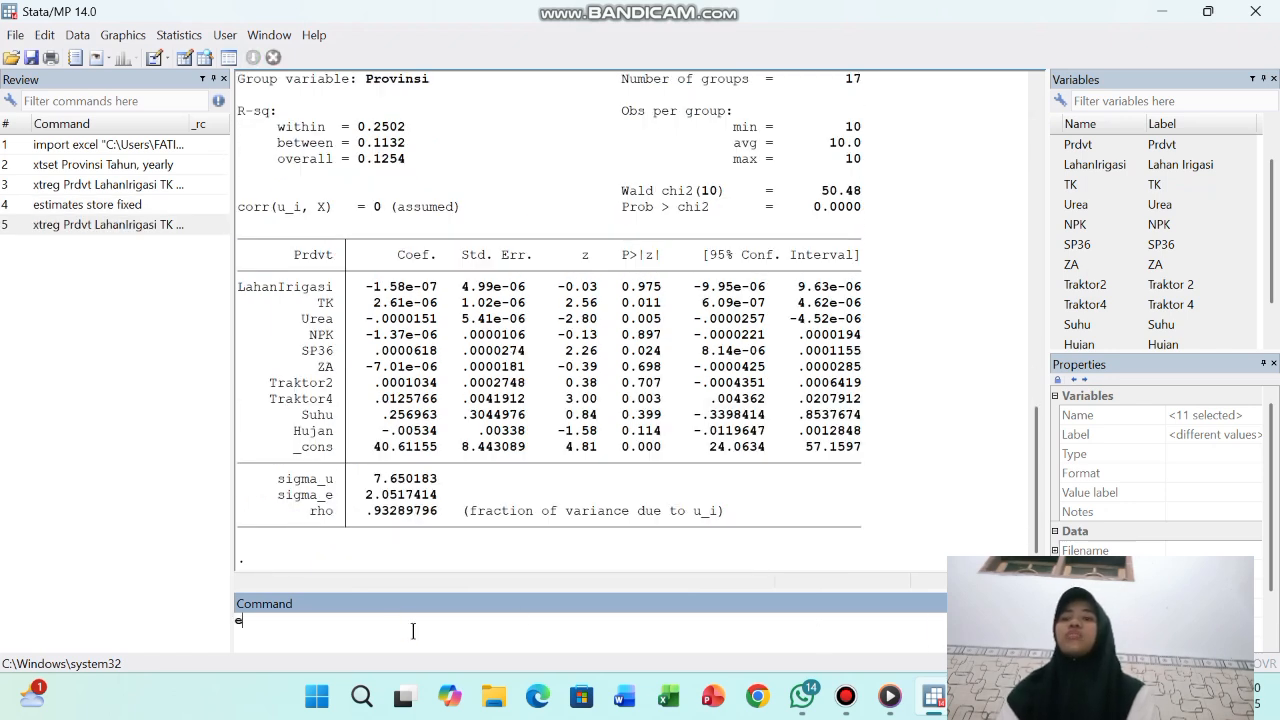
{"action": "type", "text": "sti"}
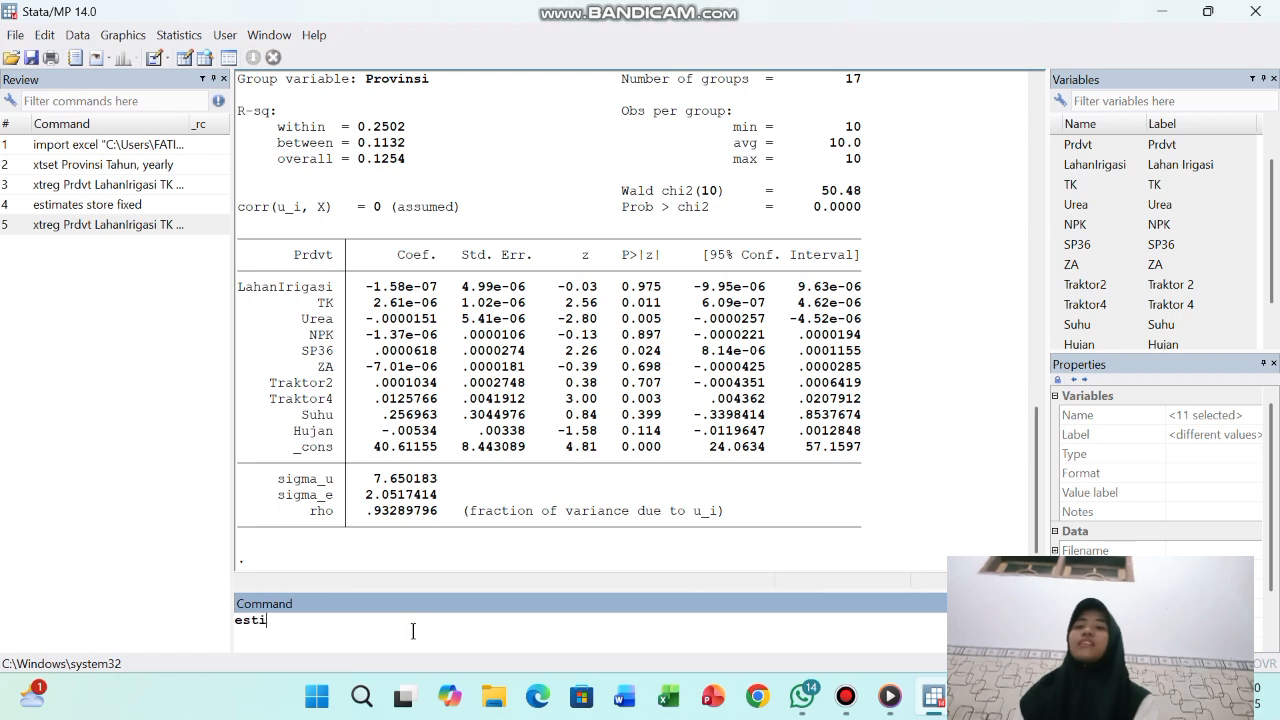
{"action": "type", "text": "mates"}
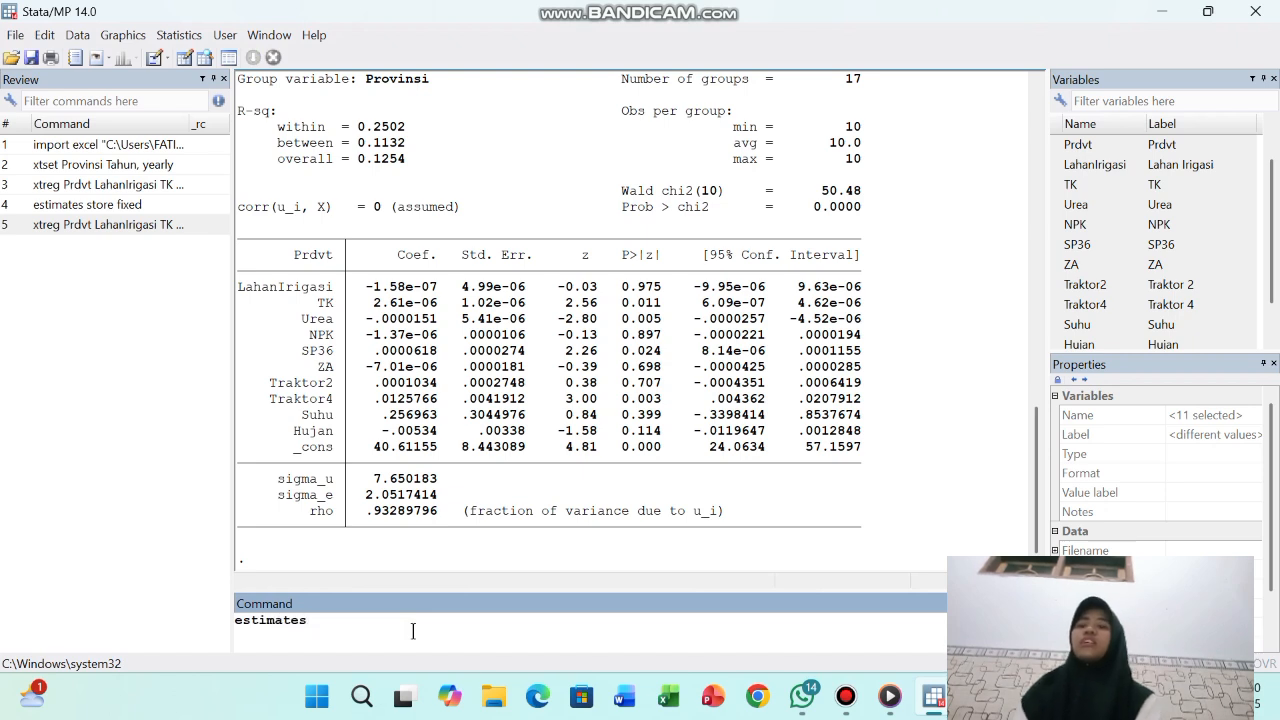
{"action": "type", "text": " store random"}
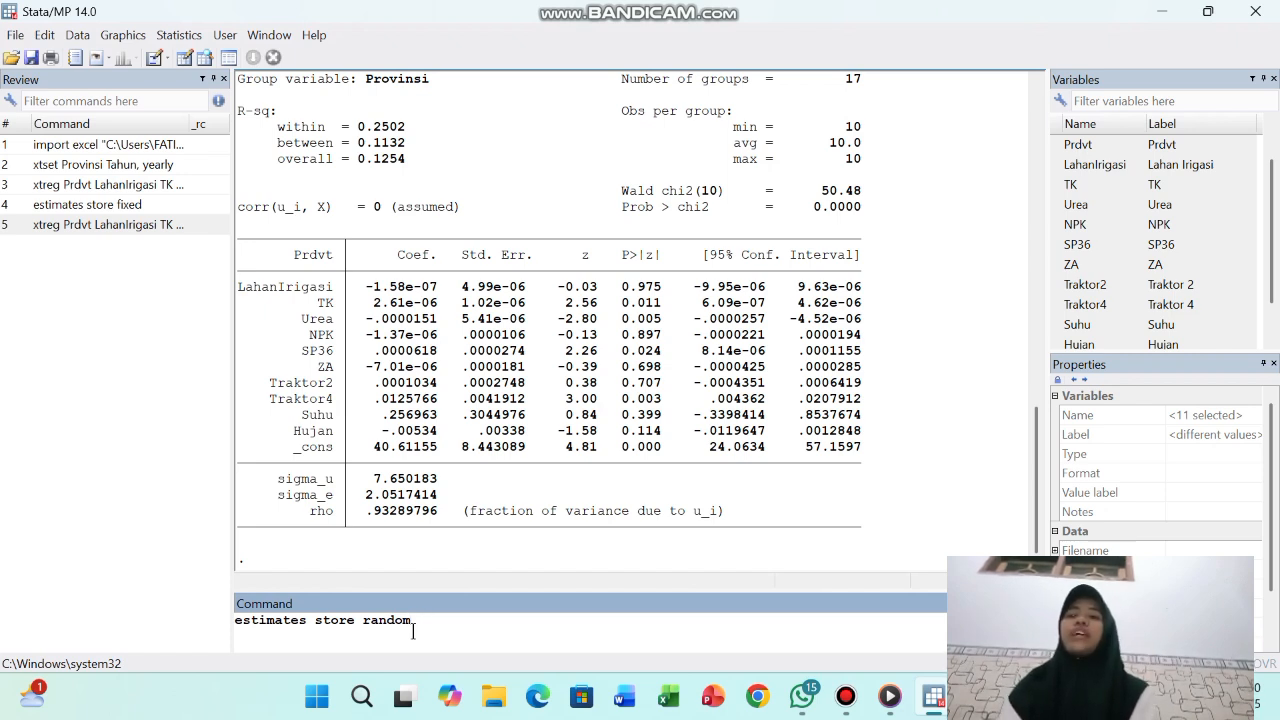
{"action": "key", "text": "Return"}
Step: Run a pooled regress of Prdvt on LahanIrigasi, TK, Urea, NPK, SP36, ZA, Traktor2, Traktor4, Suhu and Hujan
{"action": "type", "text": "regress"}
{"action": "double_click", "coordinate": [1101, 144]}
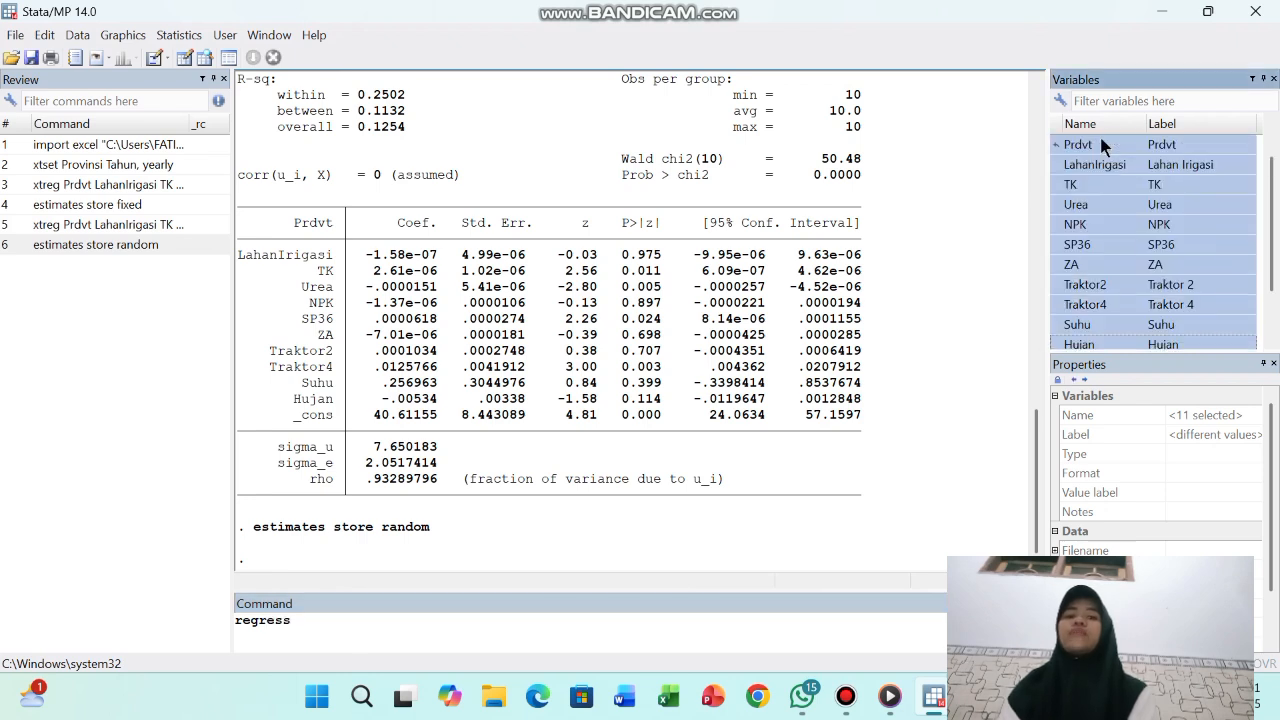
{"action": "left_click", "coordinate": [842, 619]}
{"action": "key", "text": "BackSpace"}
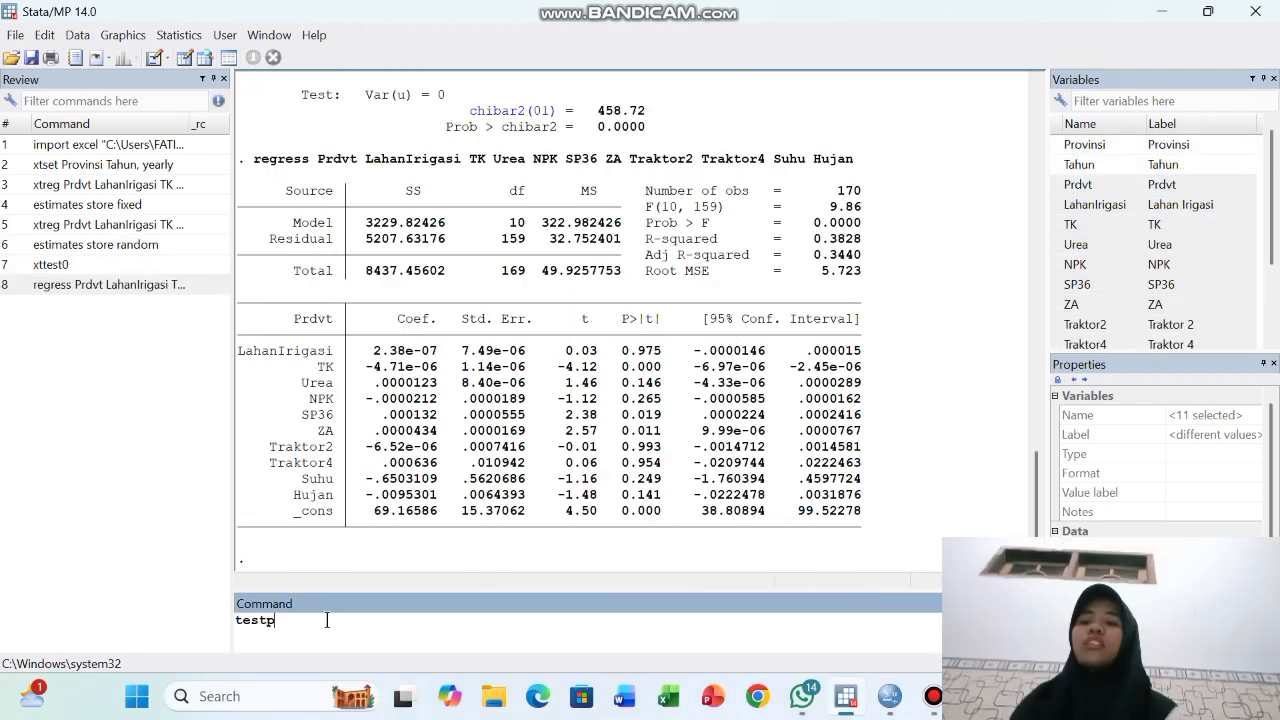
Step: Test the joint significance of LahanIrigasi, TK, Urea, NPK, SP36, ZA, Traktor2, Traktor4, Suhu and Hujan with testparm
{"action": "type", "text": "ar"}
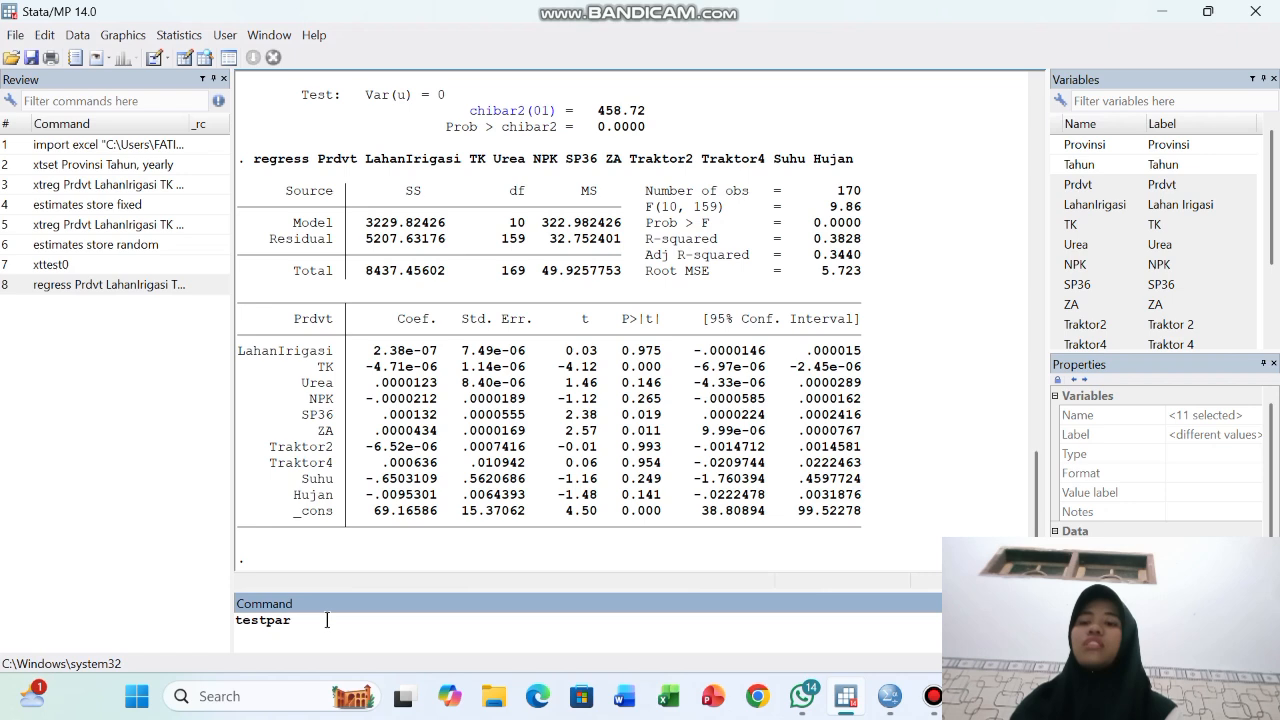
{"action": "type", "text": "m"}
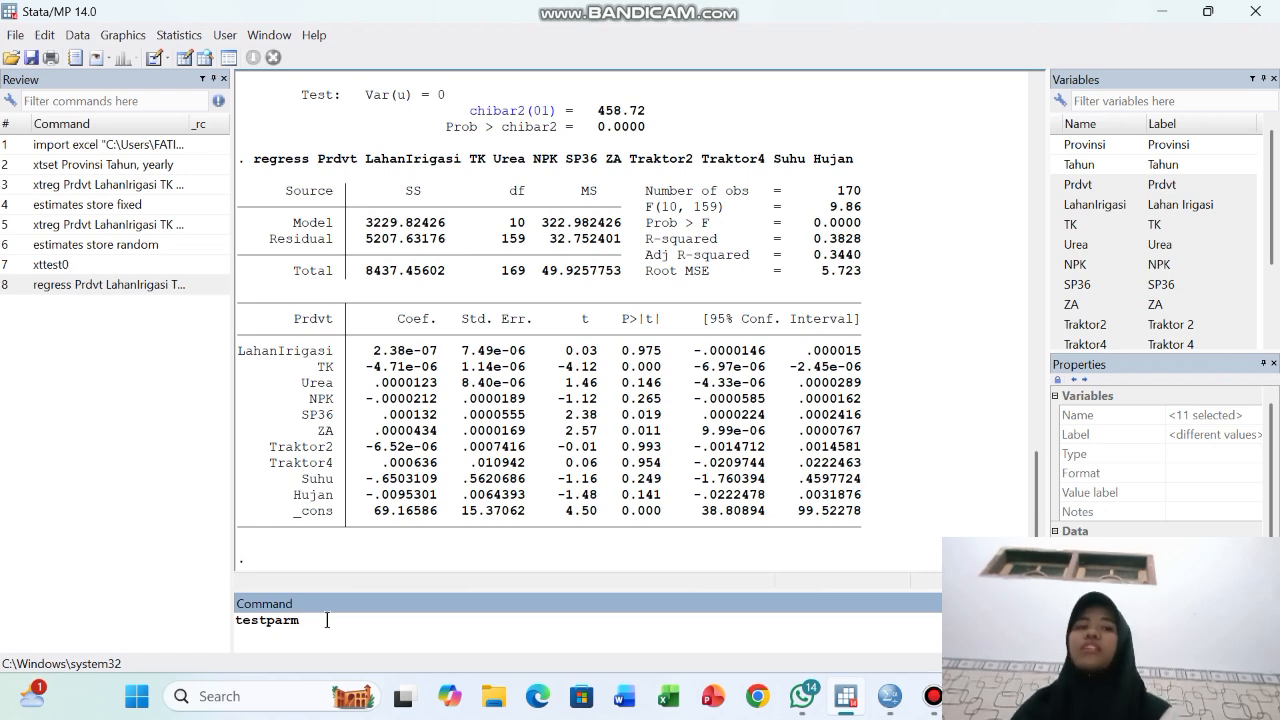
{"action": "left_click", "coordinate": [1108, 209]}
{"action": "key", "text": "shift+Down"}
{"action": "key", "text": "shift+Down"}
{"action": "key", "text": "shift+Down"}
{"action": "key", "text": "shift+Down"}
{"action": "key", "text": "shift+Down"}
{"action": "key", "text": "shift+Down"}
{"action": "key", "text": "shift+Down"}
{"action": "key", "text": "shift+Down"}
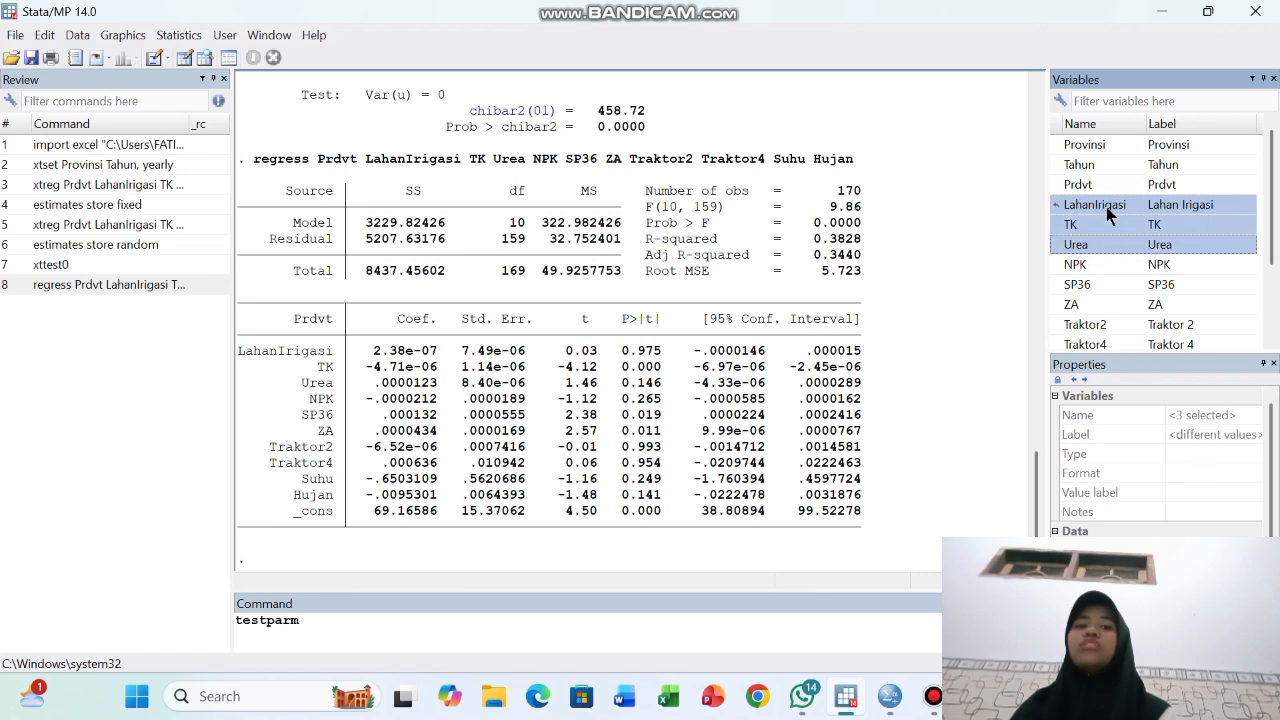
{"action": "key", "text": "shift+Down"}
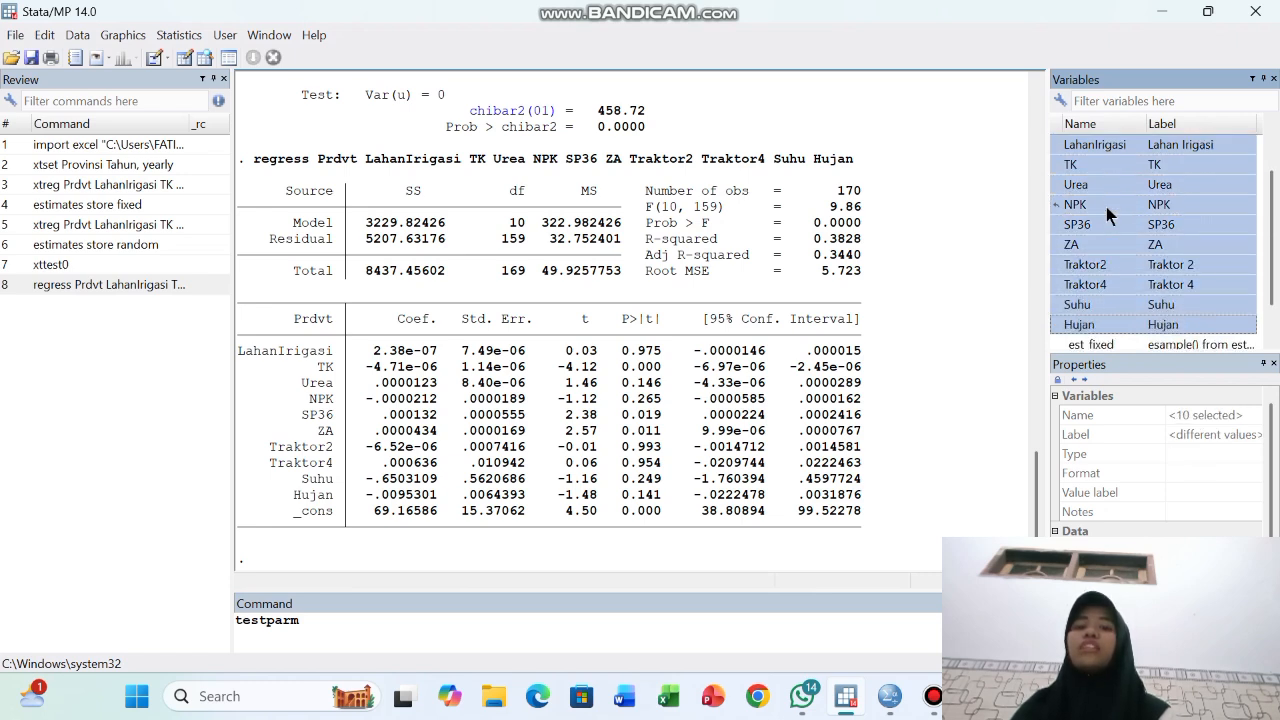
{"action": "scroll", "coordinate": [1106, 207], "scroll_direction": "up", "scroll_amount": 1}
{"action": "left_click", "coordinate": [1055, 205]}
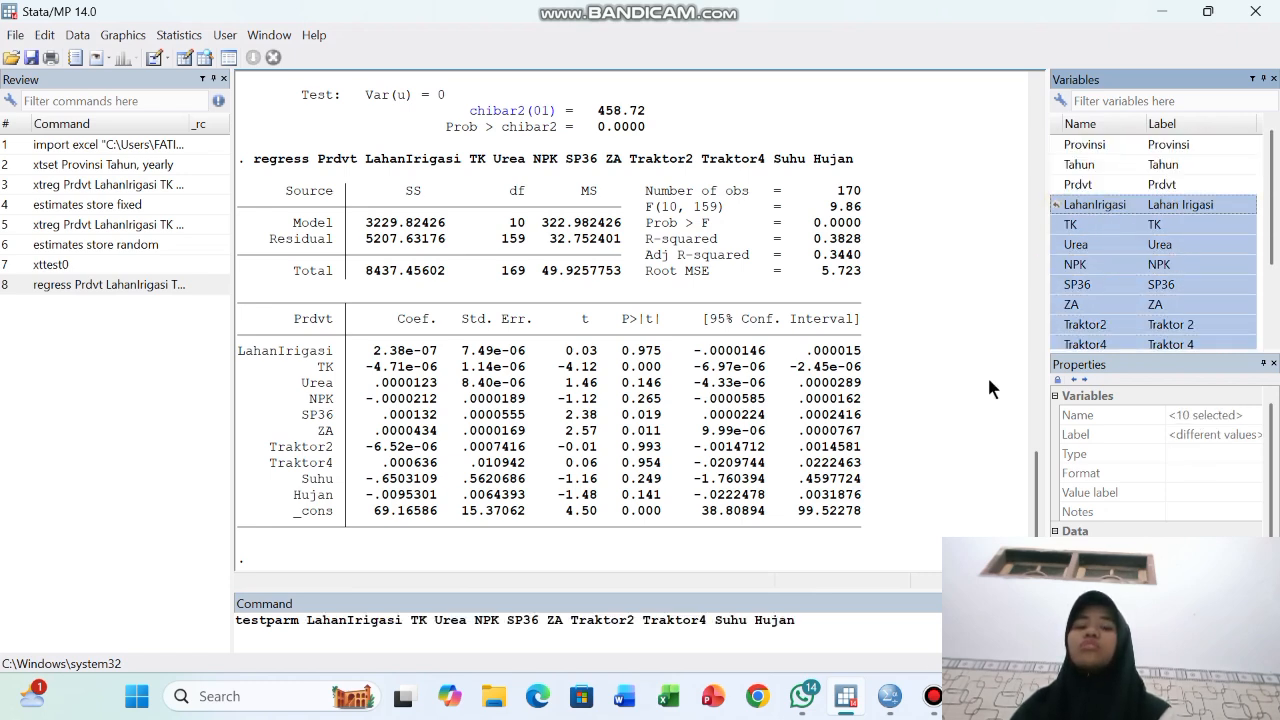
{"action": "left_click", "coordinate": [815, 628]}
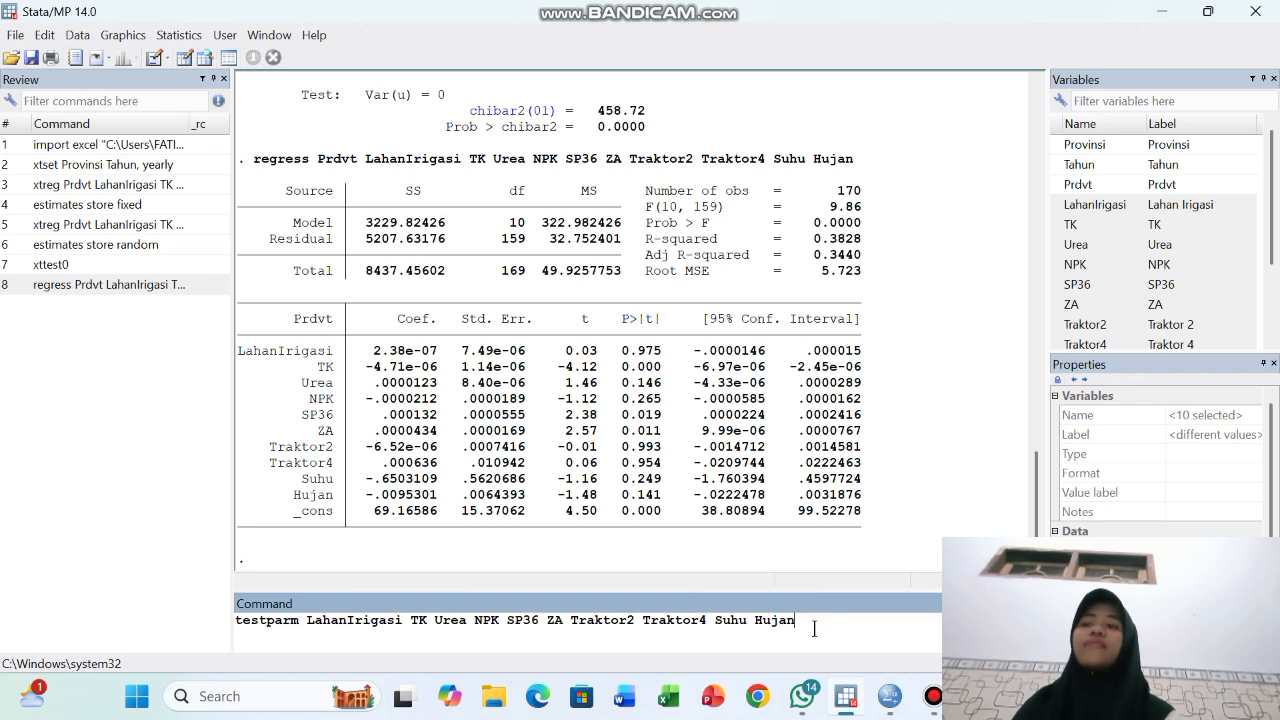
{"action": "key", "text": "Return"}
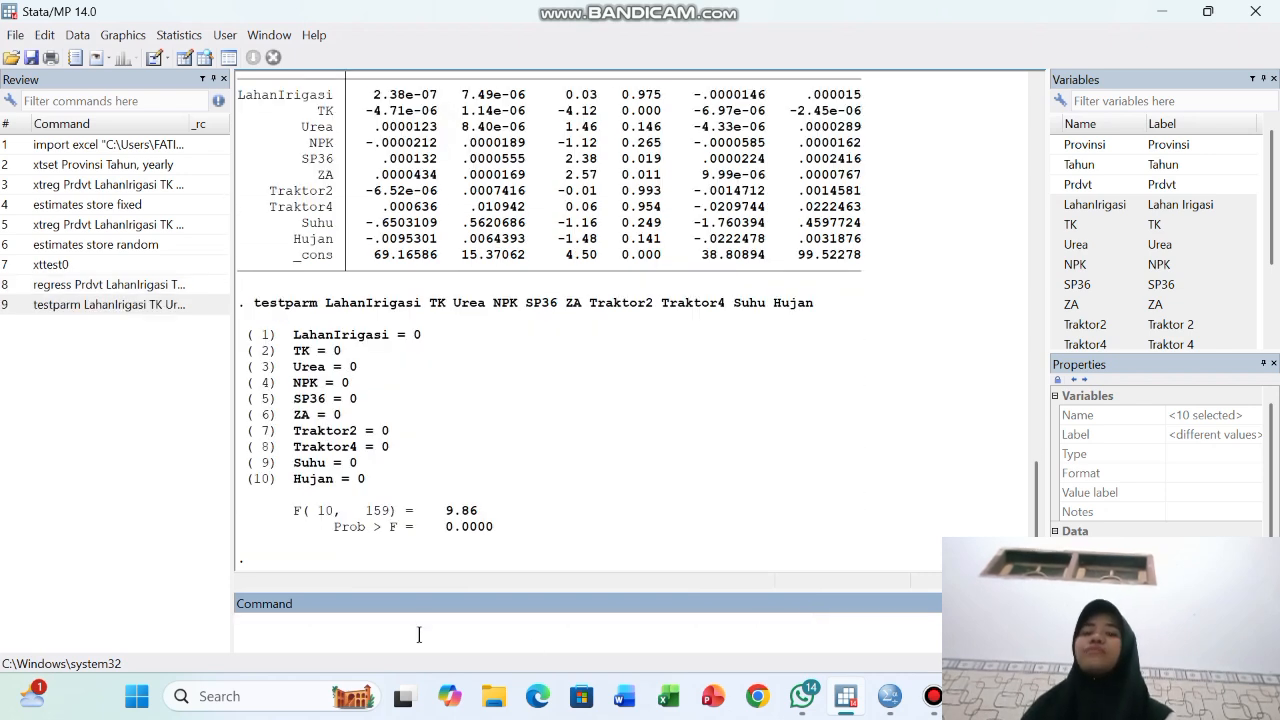
Step: Run a Hausman test comparing the stored estimates fixed and random, using the sigmamore option
{"action": "type", "text": "hau"}
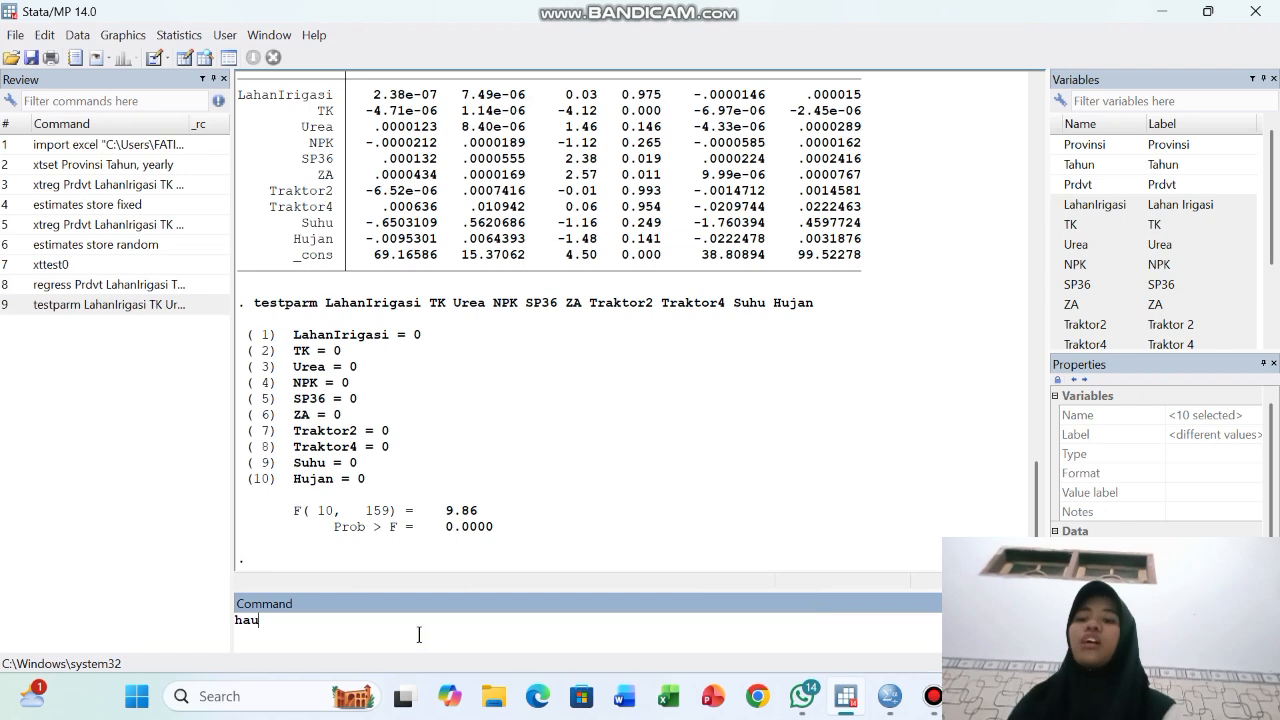
{"action": "type", "text": "sman"}
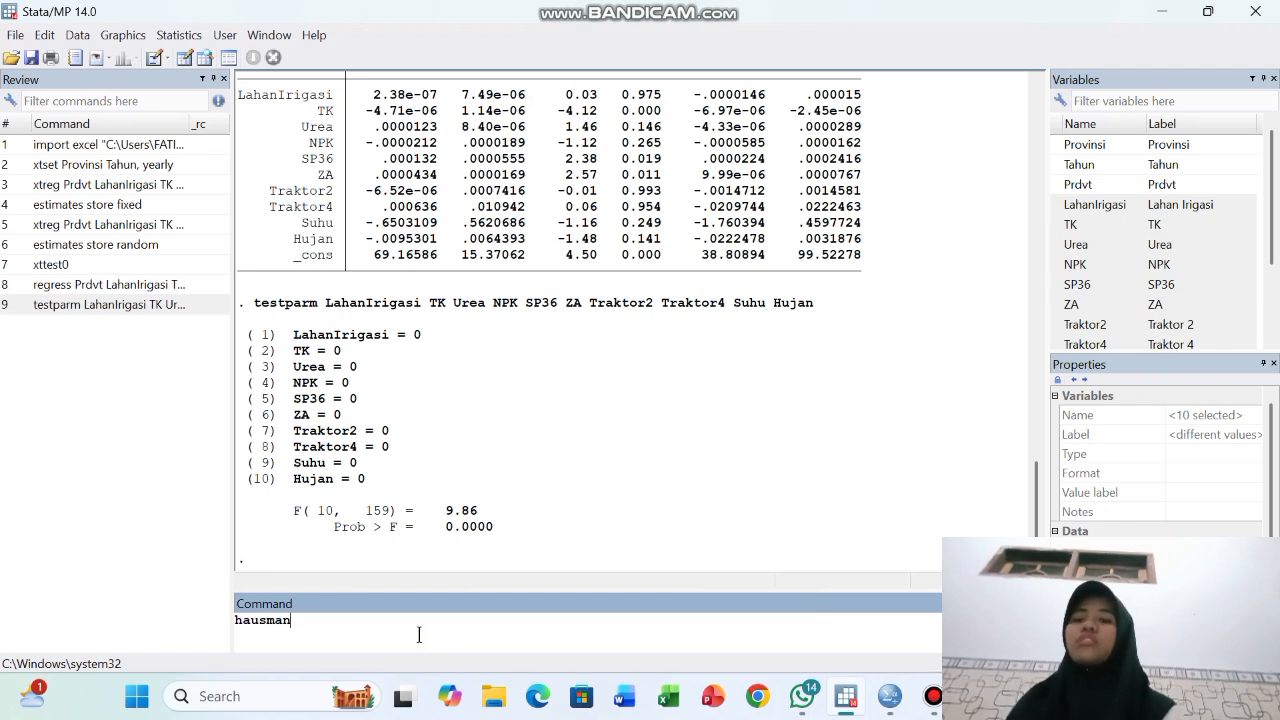
{"action": "type", "text": " fixed"}
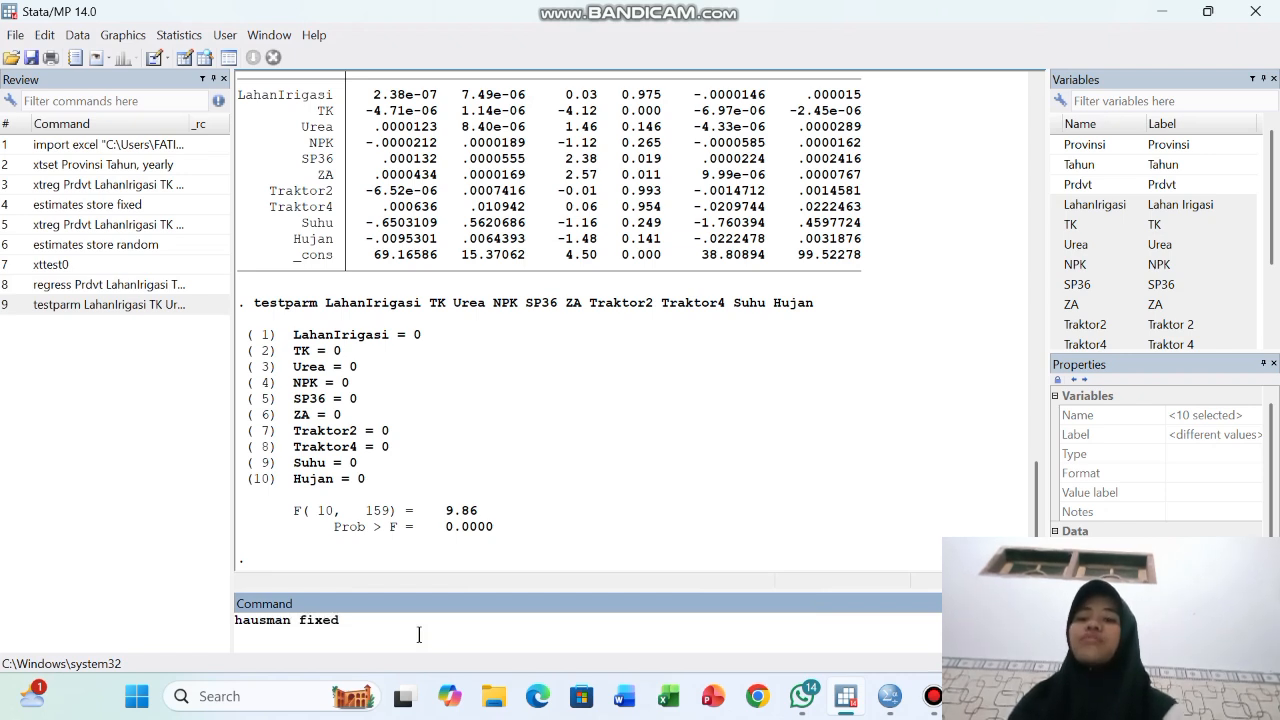
{"action": "type", "text": " random"}
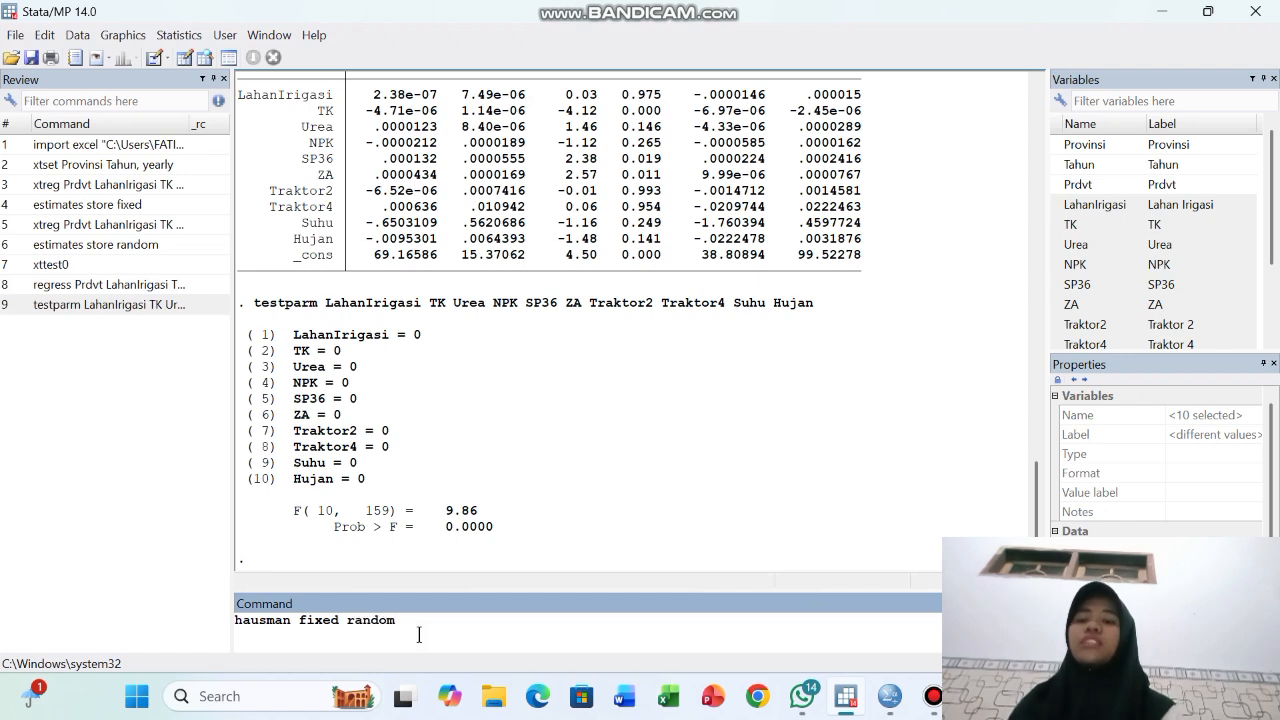
{"action": "type", "text": " ,,"}
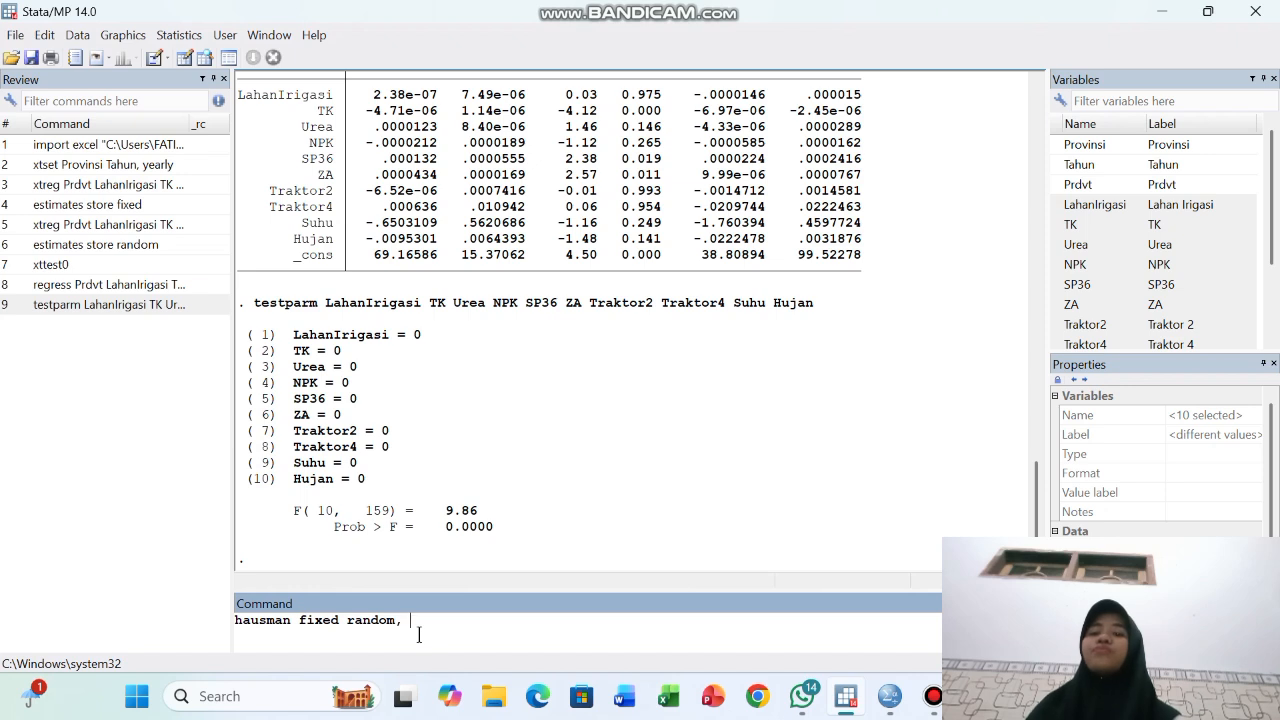
{"action": "type", "text": "sigma"}
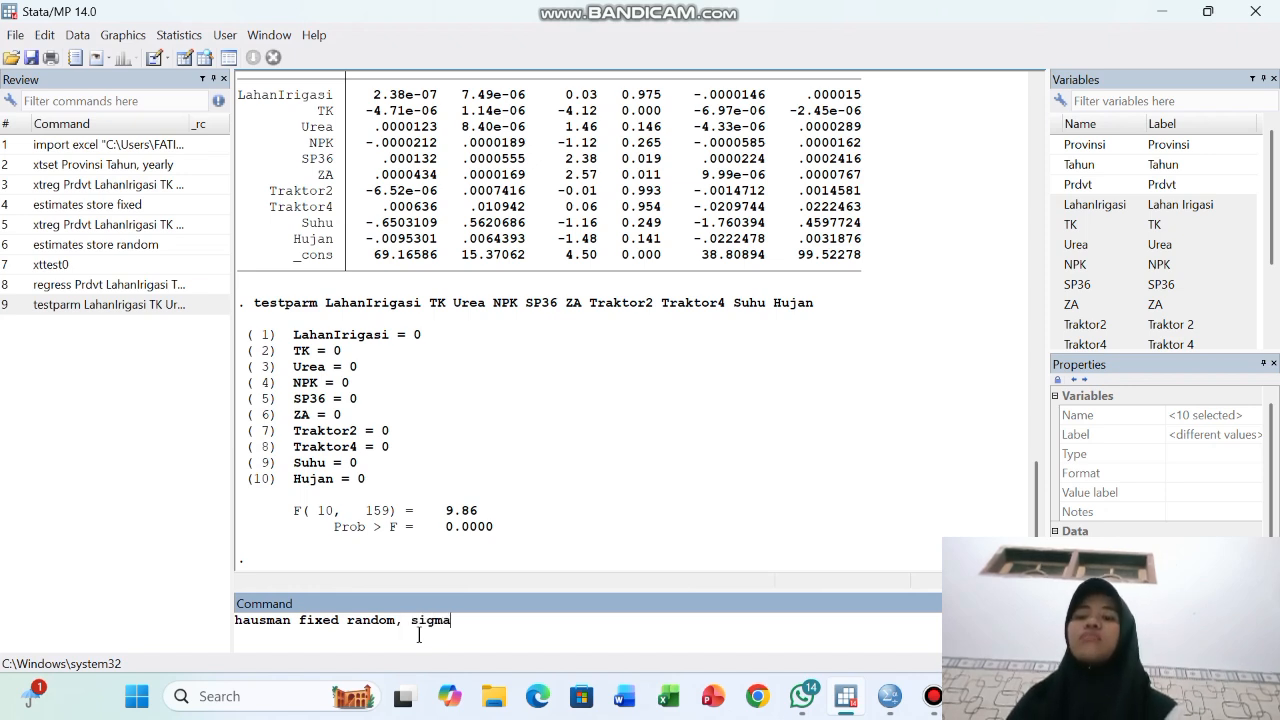
{"action": "type", "text": "more"}
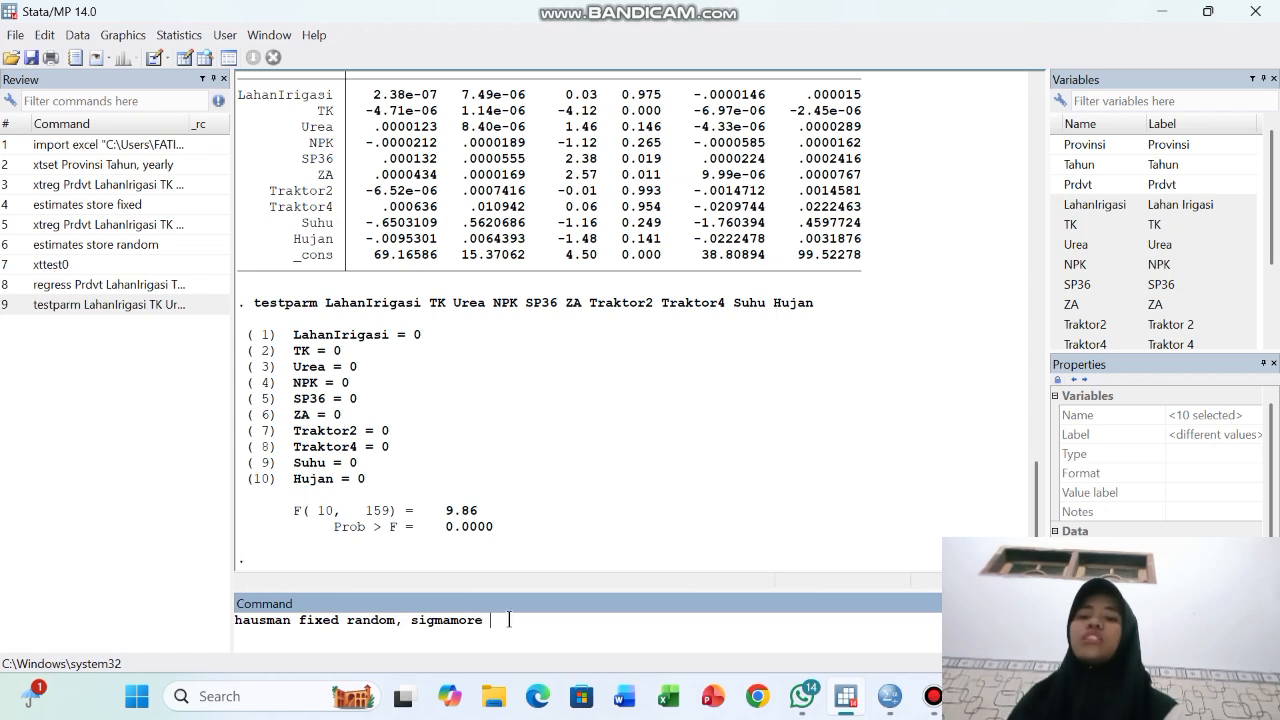
{"action": "key", "text": "Return"}
Step: Capture a full-screen screenshot of the Hausman test output with Snipping Tool
{"action": "key", "text": "super+shift+s"}
{"action": "left_click", "coordinate": [592, 36]}
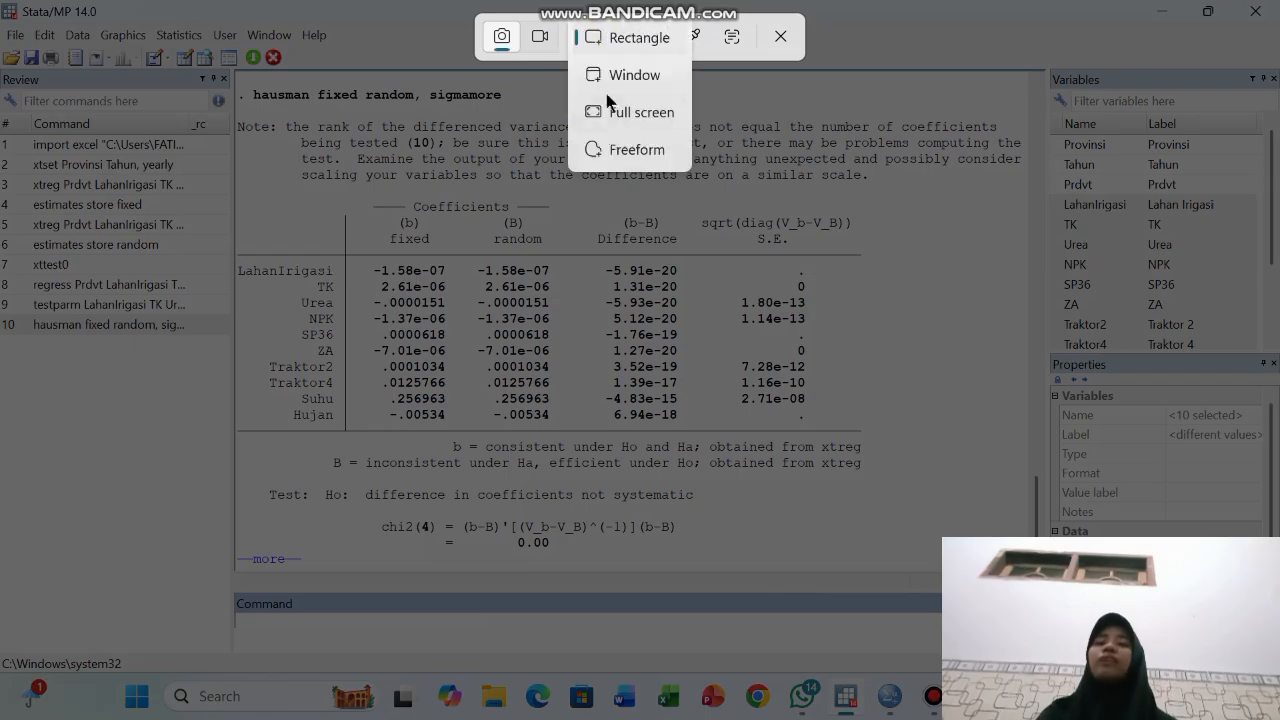
{"action": "left_click", "coordinate": [608, 112]}
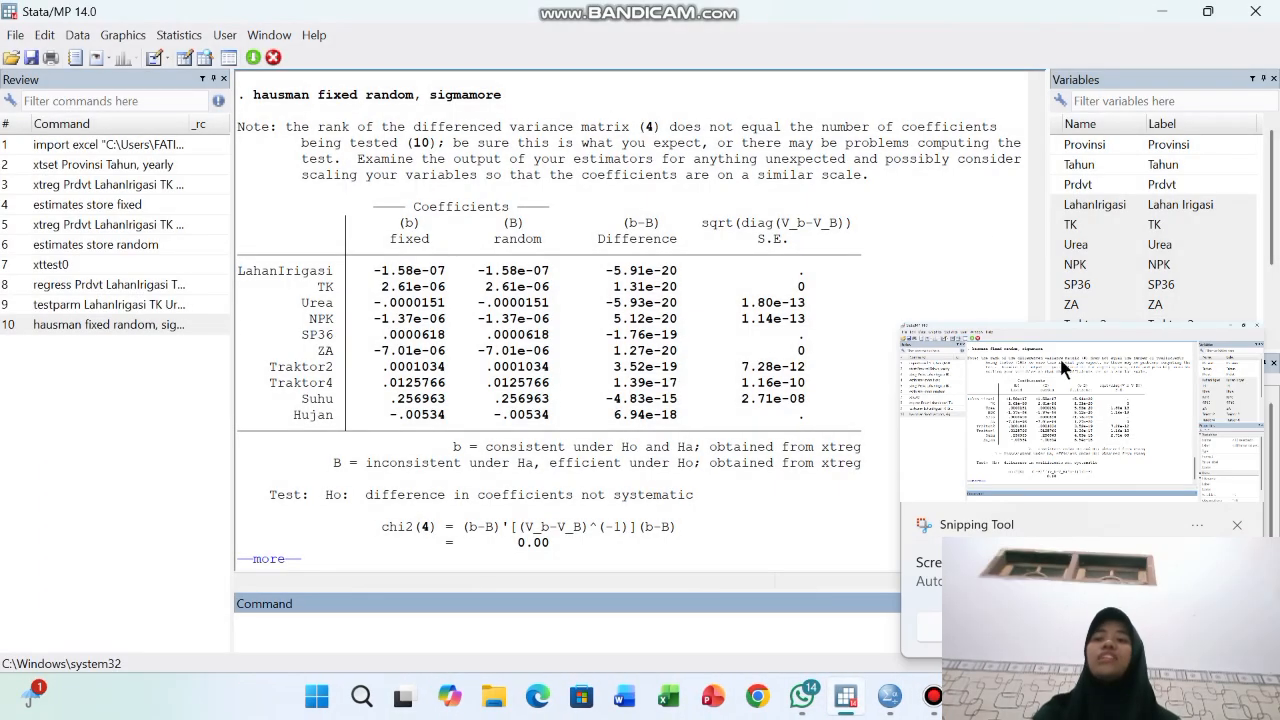
{"action": "mouse_move", "coordinate": [928, 702]}
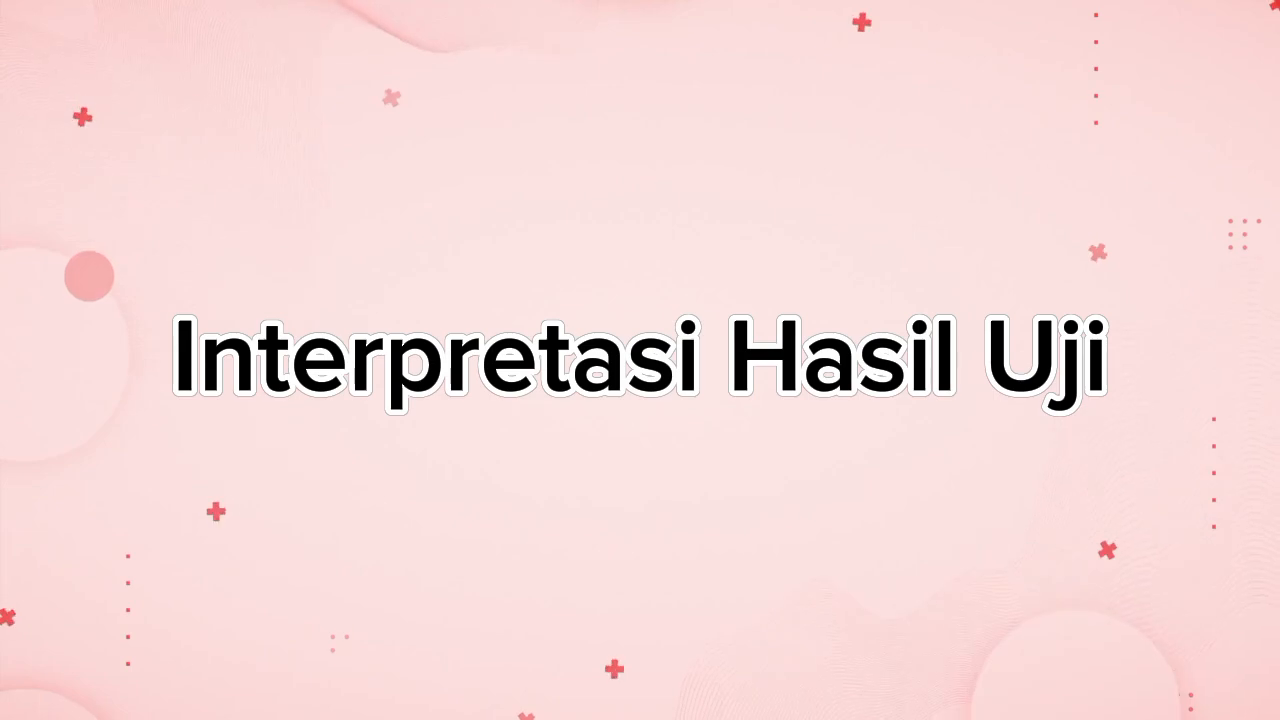